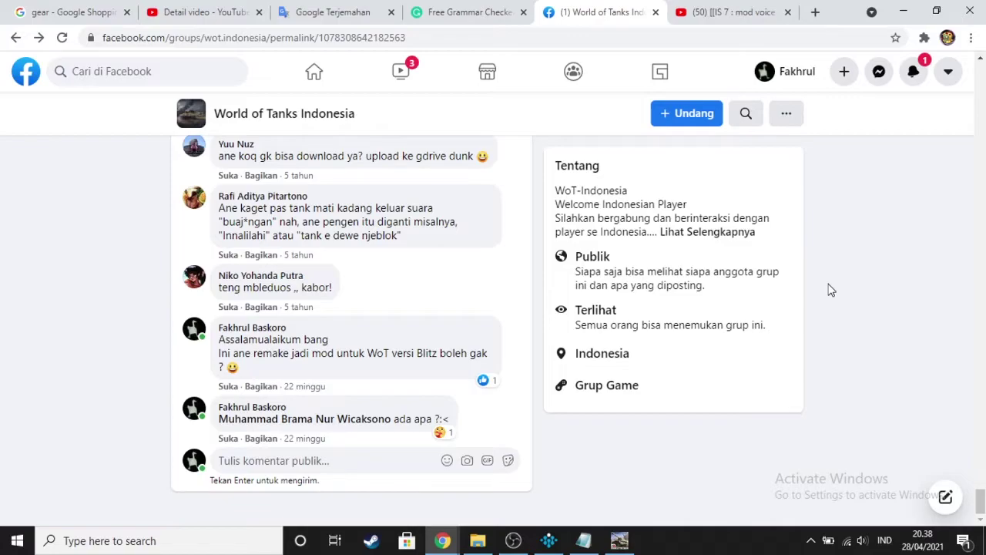
Review the Java Voice Mod post and its comments in the World of Tanks Indonesia group
{"action": "scroll", "coordinate": [923, 264], "scroll_direction": "up", "scroll_amount": 10}
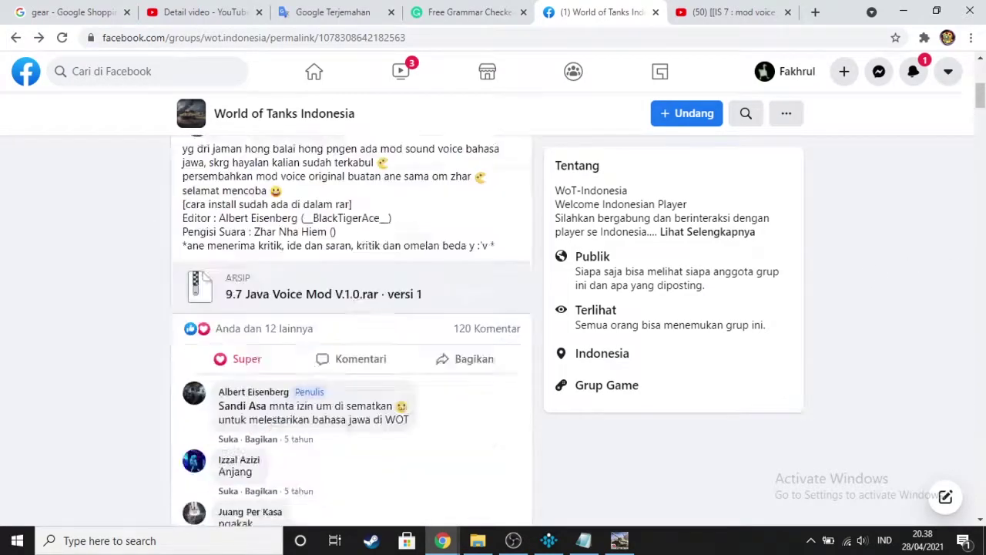
{"action": "scroll", "coordinate": [493, 308], "scroll_direction": "up", "scroll_amount": 5}
Open the "[[IS 7 : mod voice jawa]]" video on YouTube, pause it, and examine its description and comments
{"action": "left_click", "coordinate": [734, 11]}
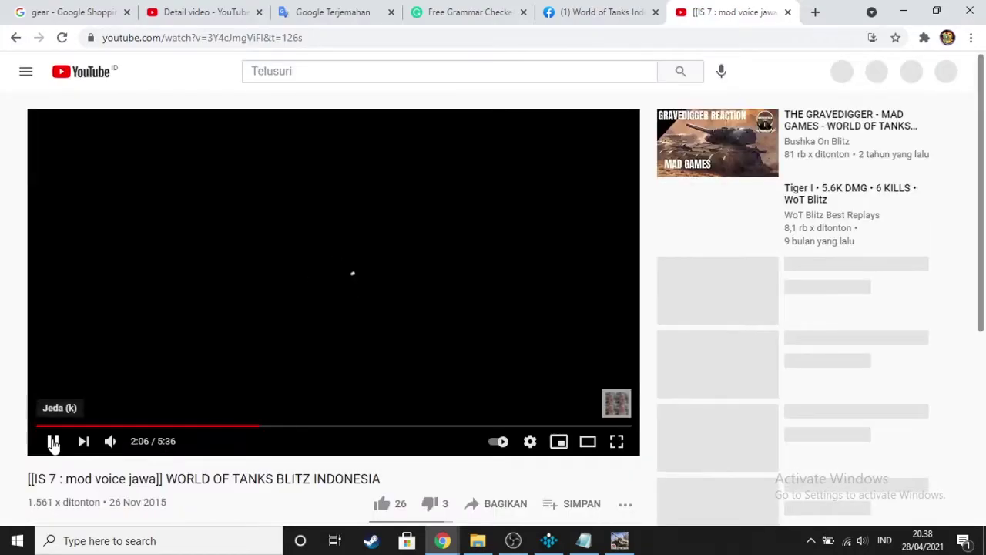
{"action": "left_click", "coordinate": [52, 442]}
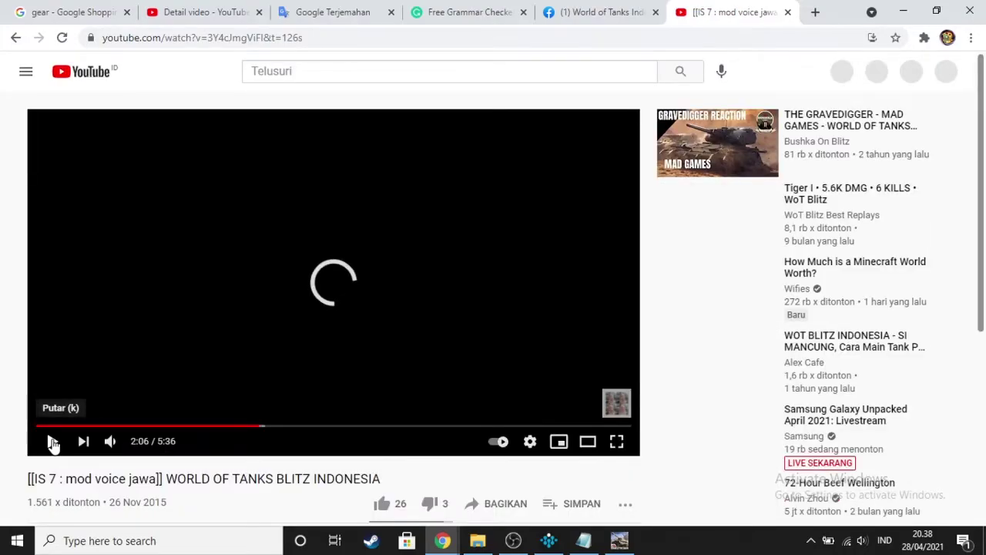
{"action": "scroll", "coordinate": [77, 443], "scroll_direction": "down", "scroll_amount": 4}
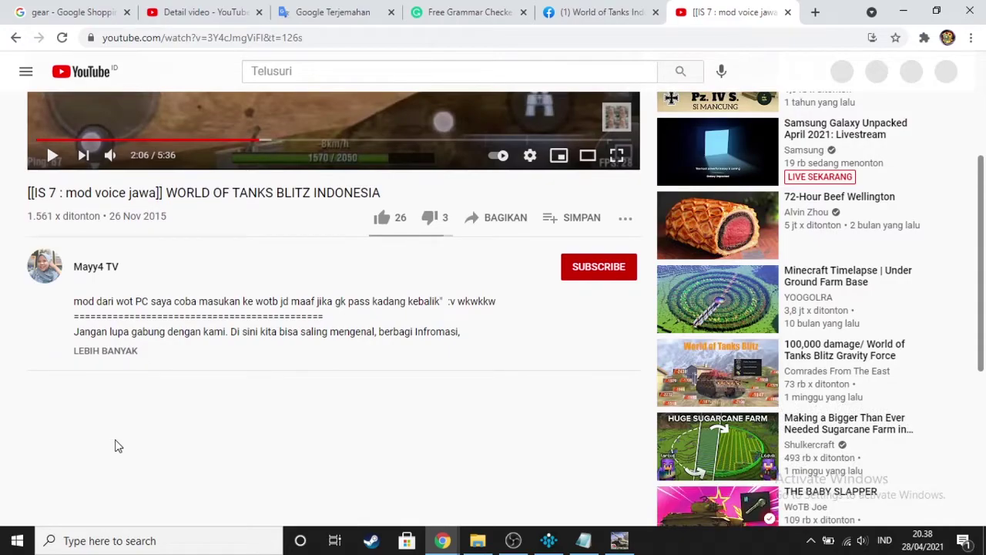
{"action": "scroll", "coordinate": [118, 445], "scroll_direction": "up", "scroll_amount": 2}
{"action": "scroll", "coordinate": [246, 458], "scroll_direction": "down", "scroll_amount": 2}
{"action": "scroll", "coordinate": [247, 458], "scroll_direction": "up", "scroll_amount": 2}
{"action": "scroll", "coordinate": [246, 458], "scroll_direction": "down", "scroll_amount": 2}
{"action": "scroll", "coordinate": [246, 453], "scroll_direction": "up", "scroll_amount": 4}
{"action": "scroll", "coordinate": [161, 462], "scroll_direction": "down", "scroll_amount": 3}
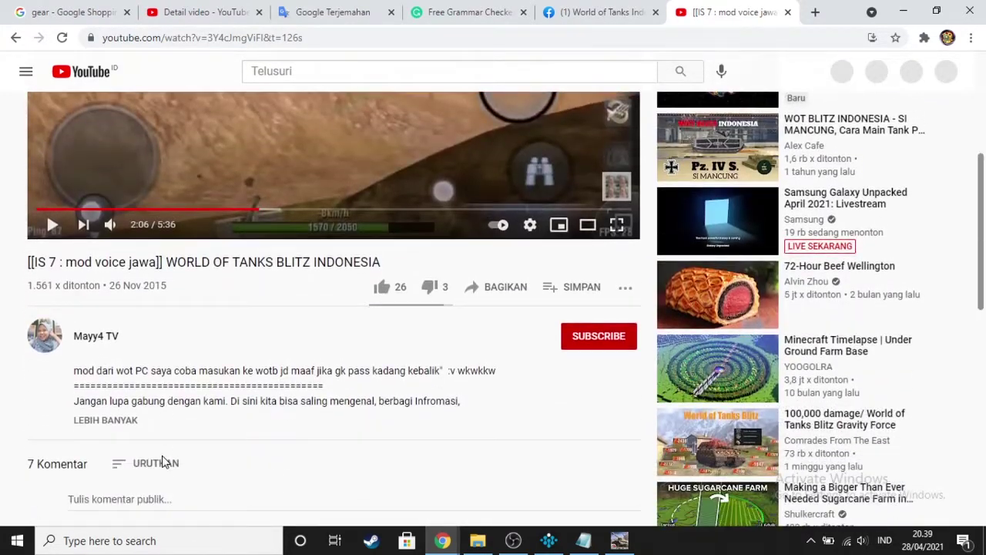
{"action": "scroll", "coordinate": [160, 457], "scroll_direction": "down", "scroll_amount": 4}
{"action": "scroll", "coordinate": [4, 385], "scroll_direction": "up", "scroll_amount": 6}
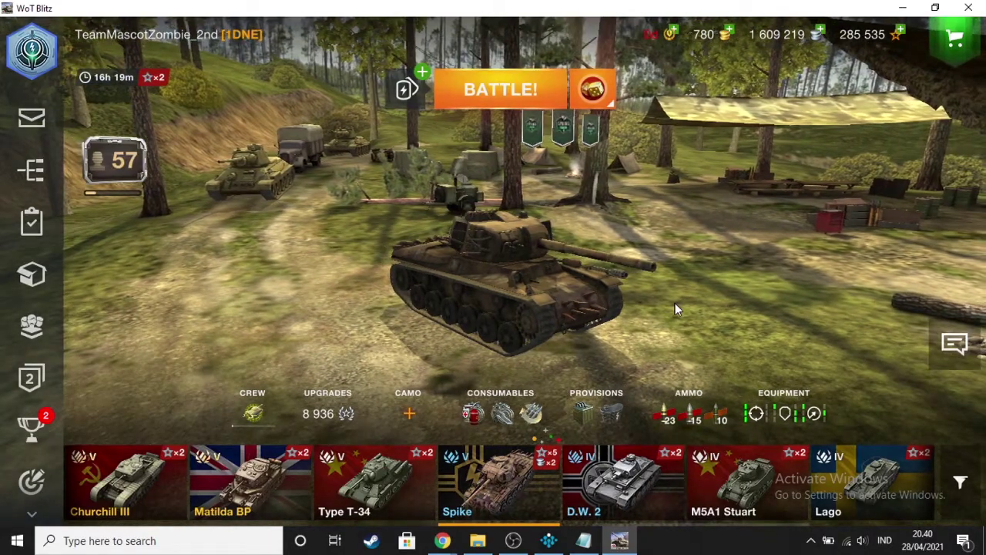
Check the HD Textures option in the WoT Blitz graphics settings, and return to the garage
{"action": "scroll", "coordinate": [23, 385], "scroll_direction": "down", "scroll_amount": 2}
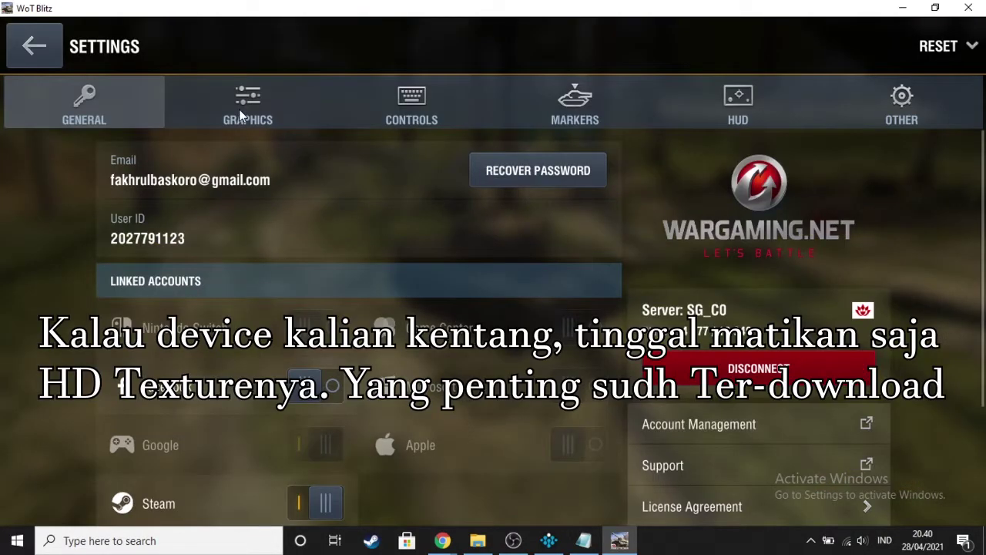
{"action": "left_click", "coordinate": [239, 108]}
{"action": "scroll", "coordinate": [675, 352], "scroll_direction": "down", "scroll_amount": 10}
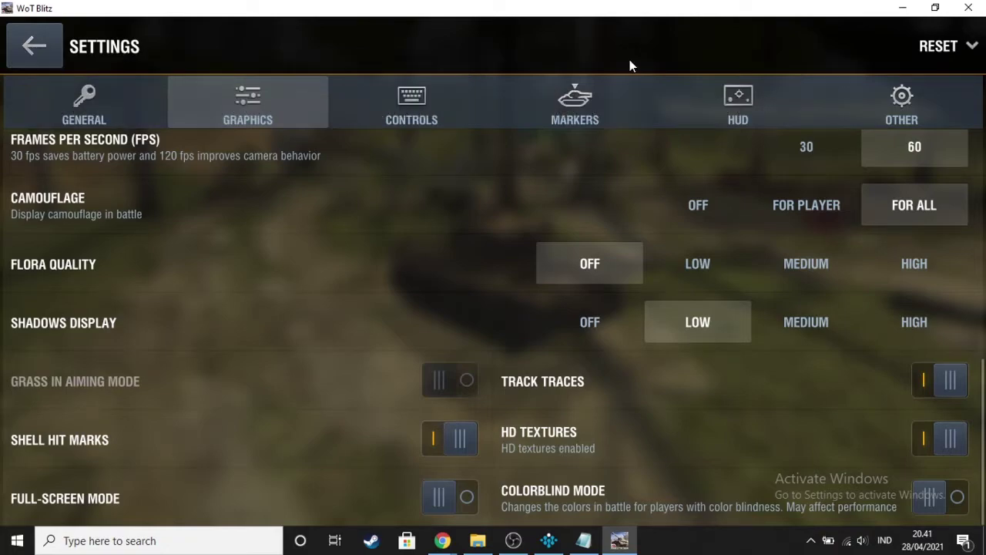
{"action": "key", "text": "Escape"}
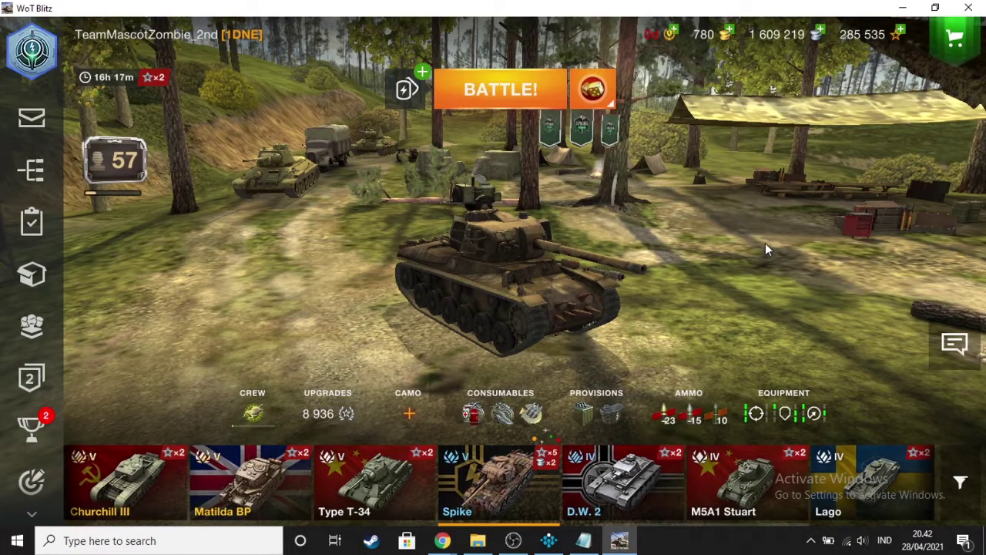
Minimize the game, open the Downloads folder in File Explorer, and extract the "Jawa Wwise remake by T.M.Z" archive
{"action": "left_click", "coordinate": [906, 7]}
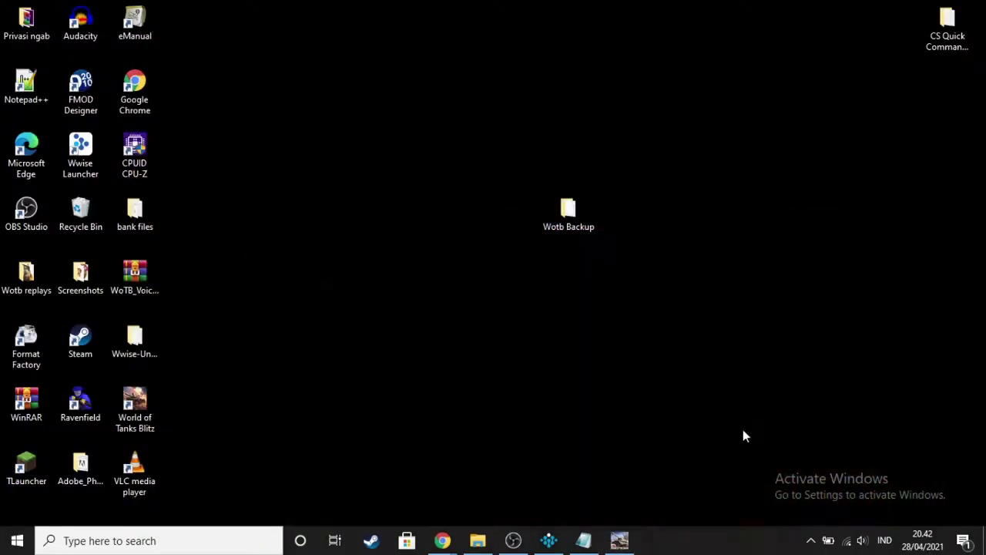
{"action": "mouse_move", "coordinate": [489, 532]}
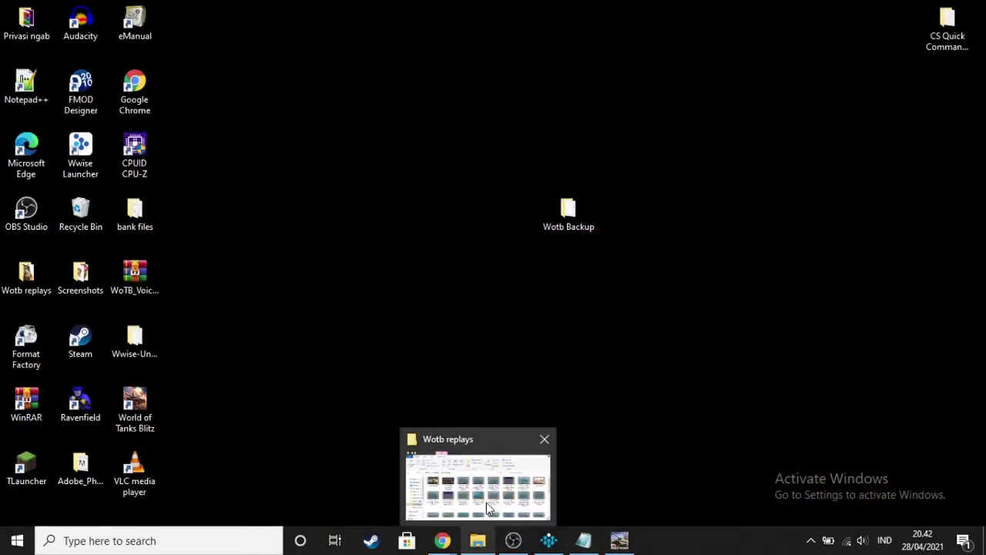
{"action": "left_click", "coordinate": [486, 502]}
{"action": "left_click", "coordinate": [169, 212]}
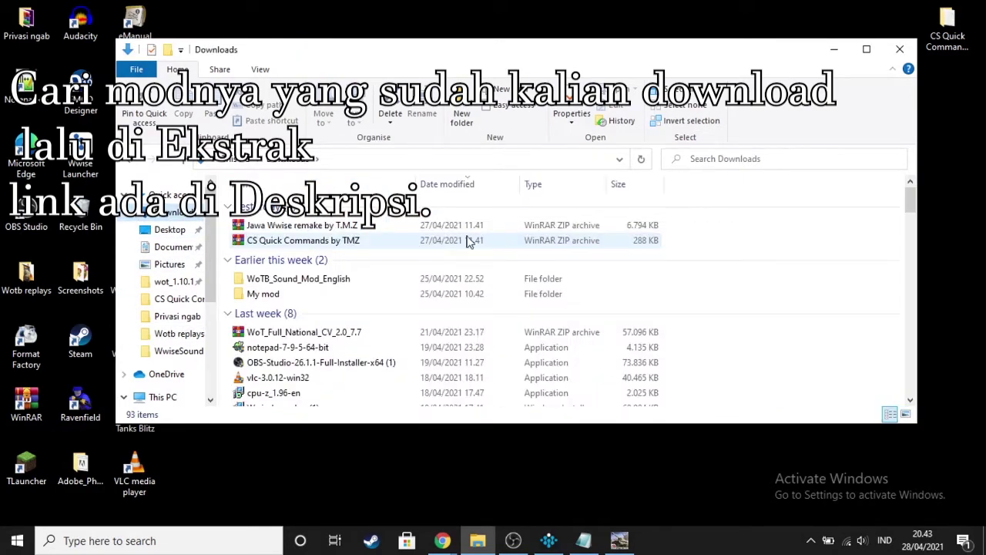
{"action": "left_click", "coordinate": [279, 226]}
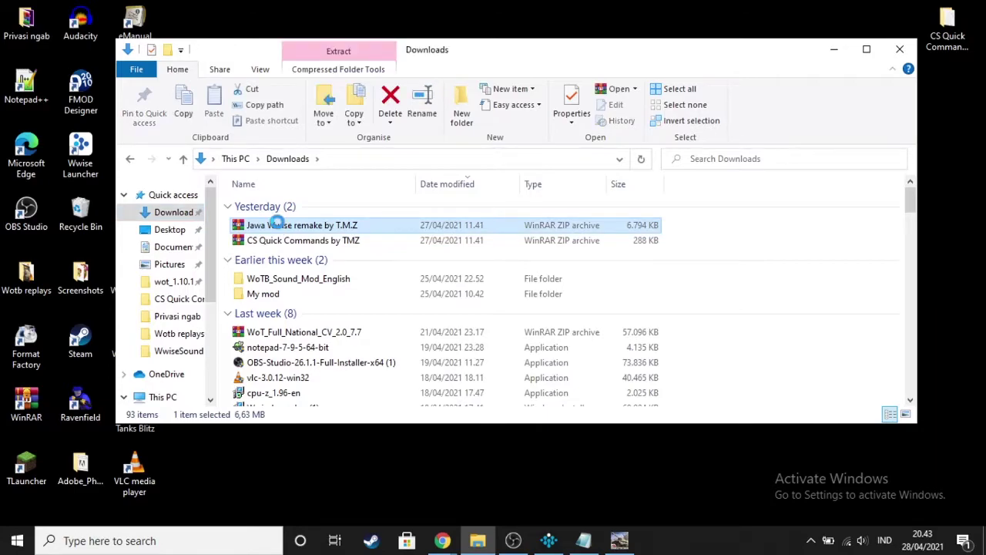
{"action": "right_click", "coordinate": [280, 226]}
{"action": "left_click", "coordinate": [337, 257]}
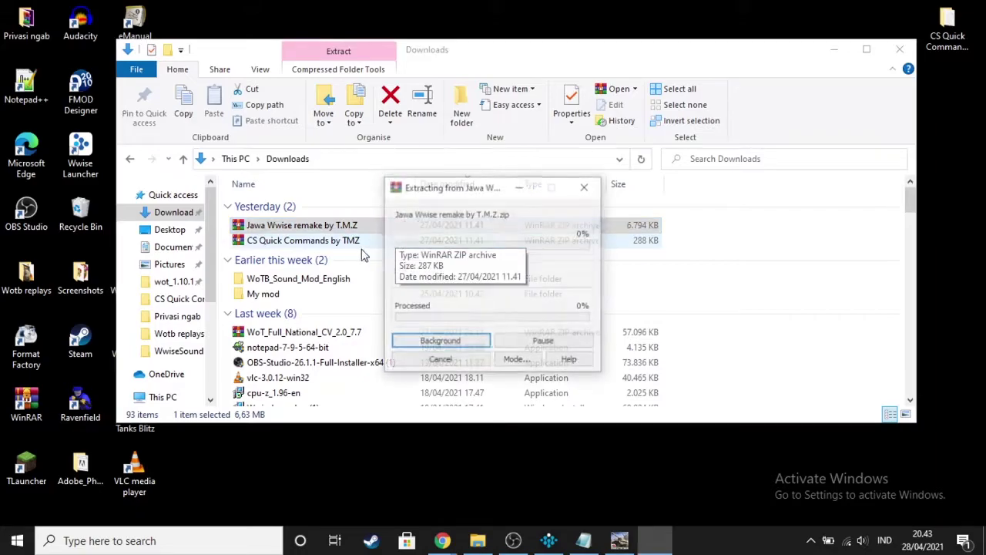
Move the extracted "Jawa Wwise remake by T.M.Z" folder to the middle of the desktop and open its inner folder
{"action": "left_click", "coordinate": [728, 232]}
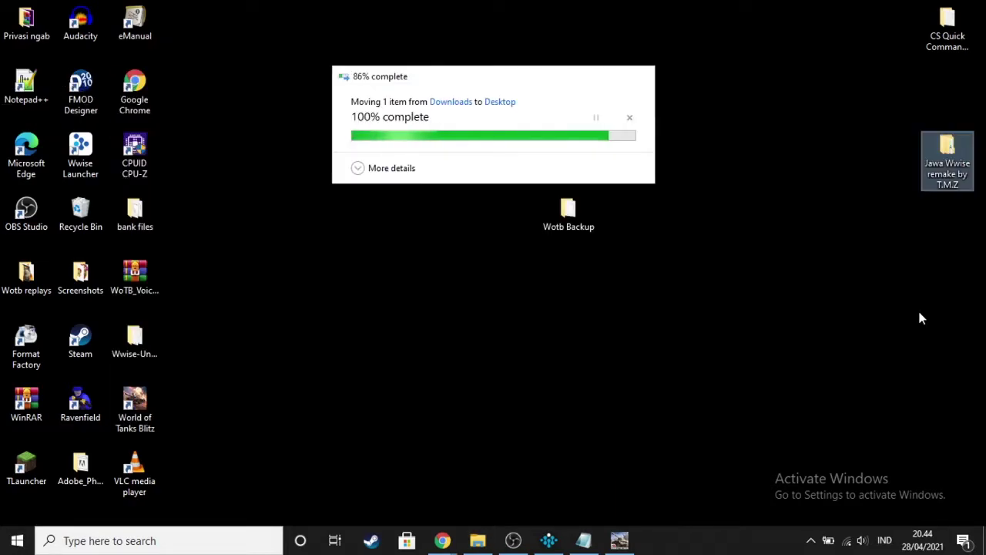
{"action": "left_click_drag", "start_coordinate": [946, 162], "coordinate": [467, 247]}
{"action": "double_click", "coordinate": [460, 236]}
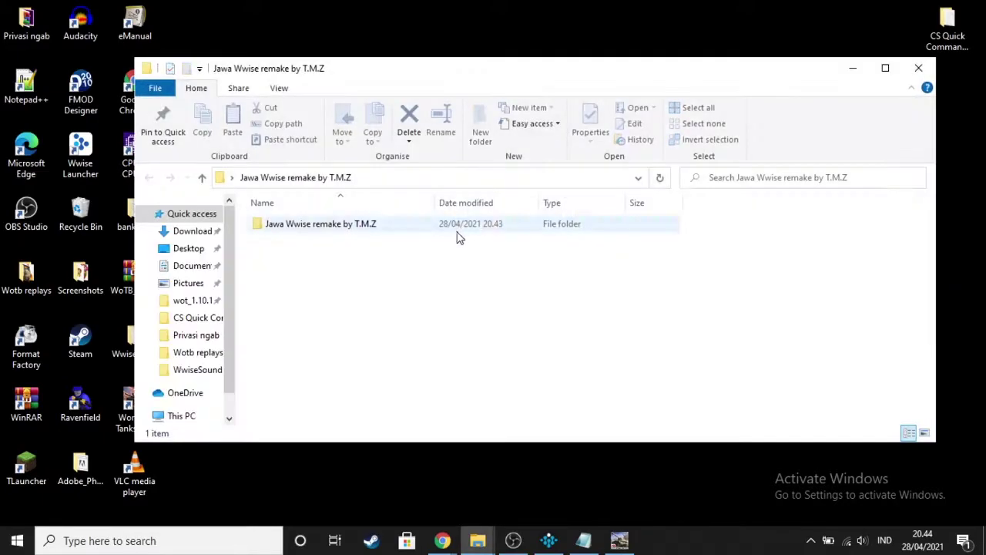
{"action": "double_click", "coordinate": [367, 231]}
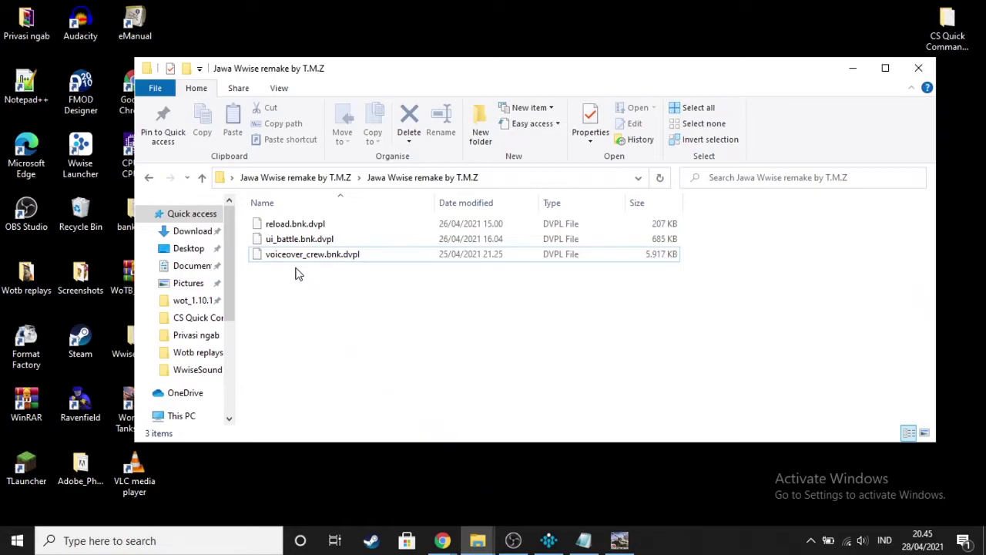
Point out the mod files reload.bnk.dvpl, ui_battle.bnk.dvpl and voiceover_crew.bnk.dvpl one after another
{"action": "left_click", "coordinate": [308, 225]}
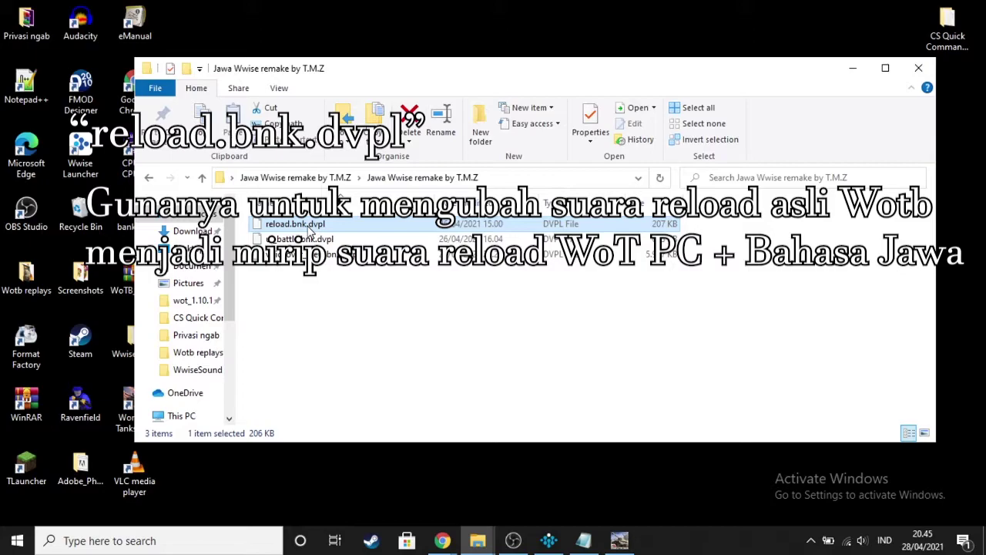
{"action": "left_click", "coordinate": [485, 343]}
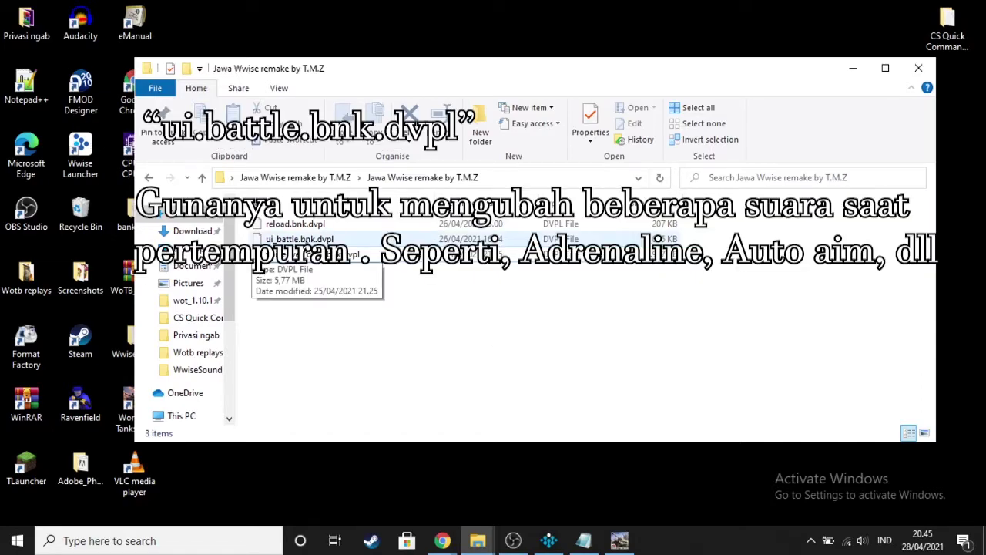
{"action": "left_click", "coordinate": [308, 240]}
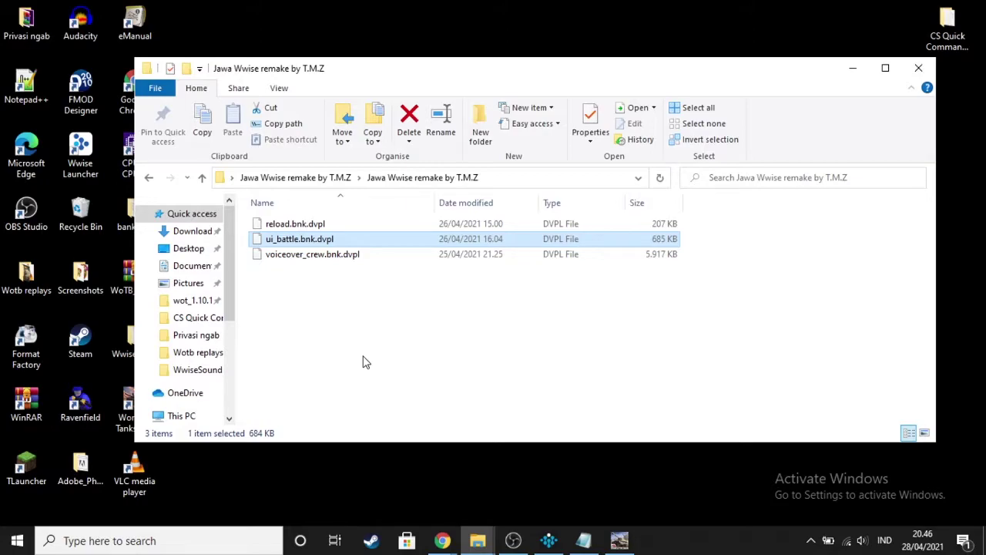
{"action": "left_click", "coordinate": [384, 258]}
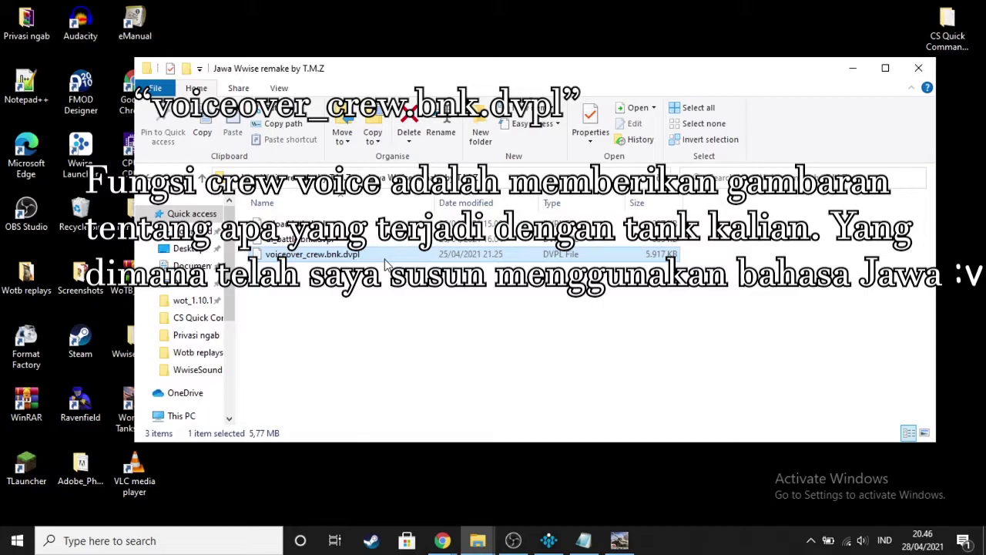
{"action": "left_click", "coordinate": [394, 297]}
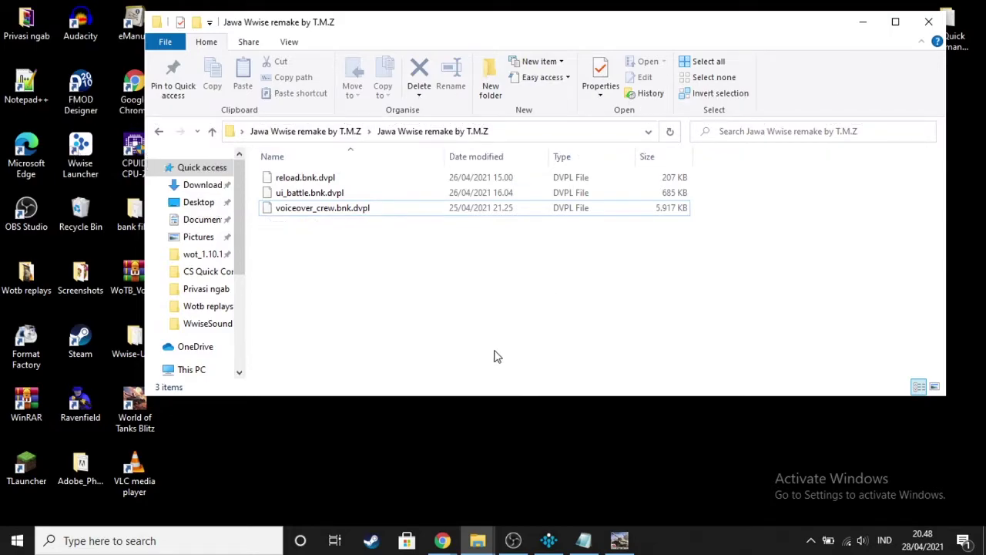
Maximize the Downloads window and browse to the Steam folder in Program Files (x86) on Local Disk (C:)
{"action": "mouse_move", "coordinate": [476, 544]}
{"action": "left_click", "coordinate": [399, 478]}
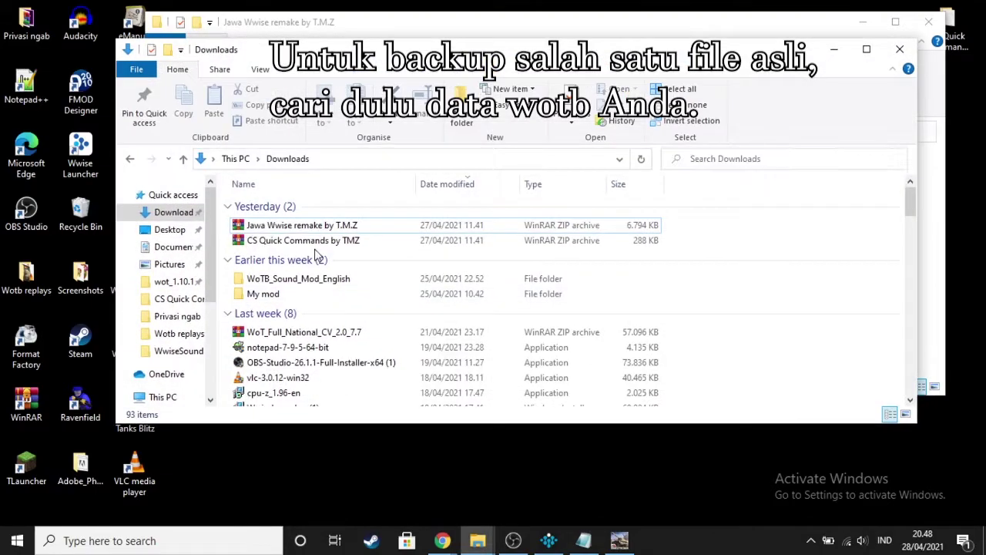
{"action": "left_click", "coordinate": [867, 49]}
{"action": "scroll", "coordinate": [43, 431], "scroll_direction": "down", "scroll_amount": 1}
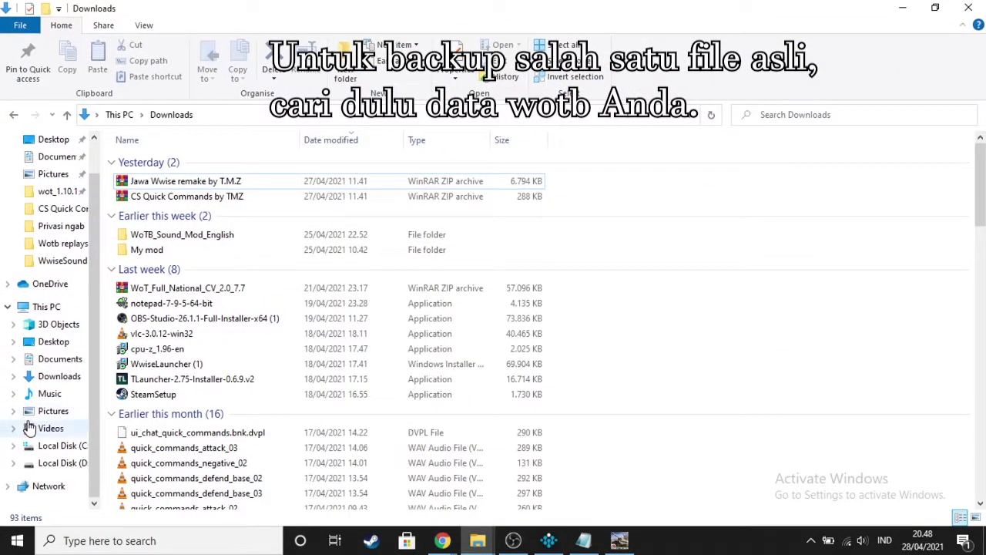
{"action": "left_click", "coordinate": [46, 447]}
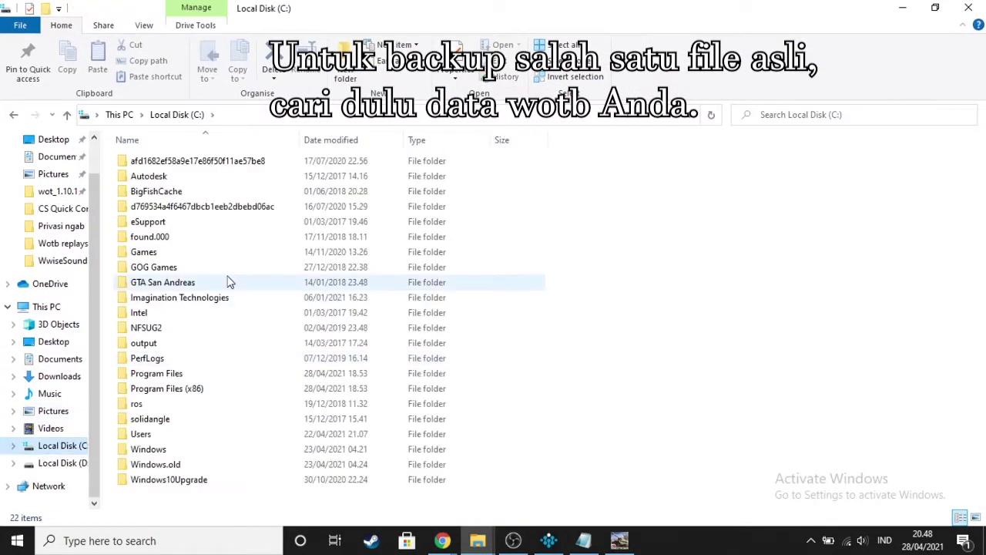
{"action": "double_click", "coordinate": [204, 392]}
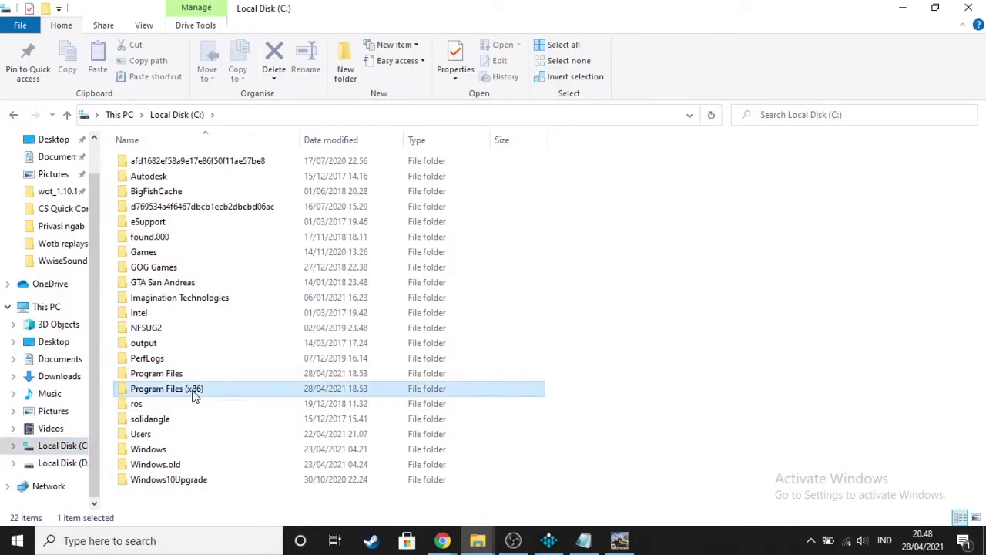
{"action": "scroll", "coordinate": [189, 351], "scroll_direction": "down", "scroll_amount": 1}
{"action": "double_click", "coordinate": [163, 351]}
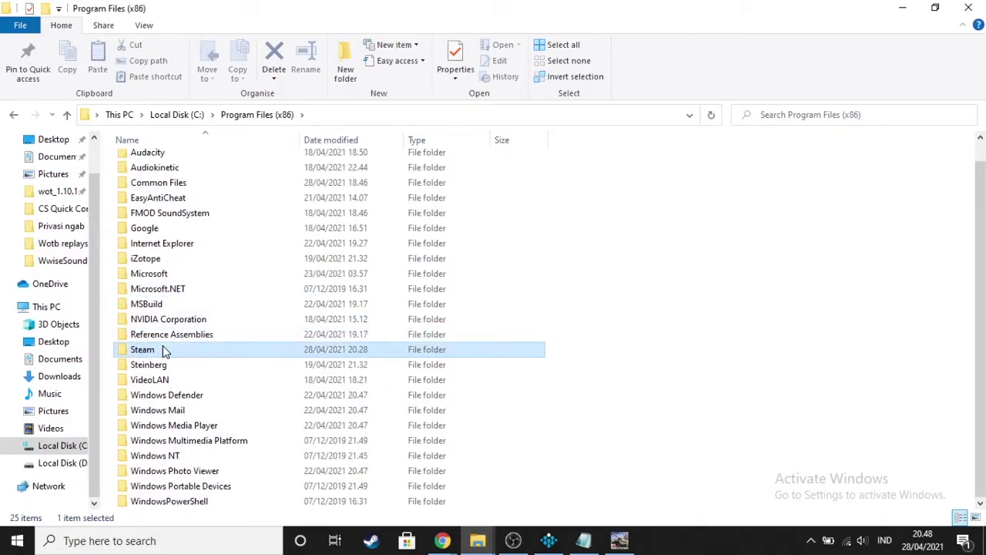
Open the World of Tanks Blitz folder under steamapps\common and look through its files to the end
{"action": "scroll", "coordinate": [163, 320], "scroll_direction": "down", "scroll_amount": 2}
{"action": "double_click", "coordinate": [163, 336]}
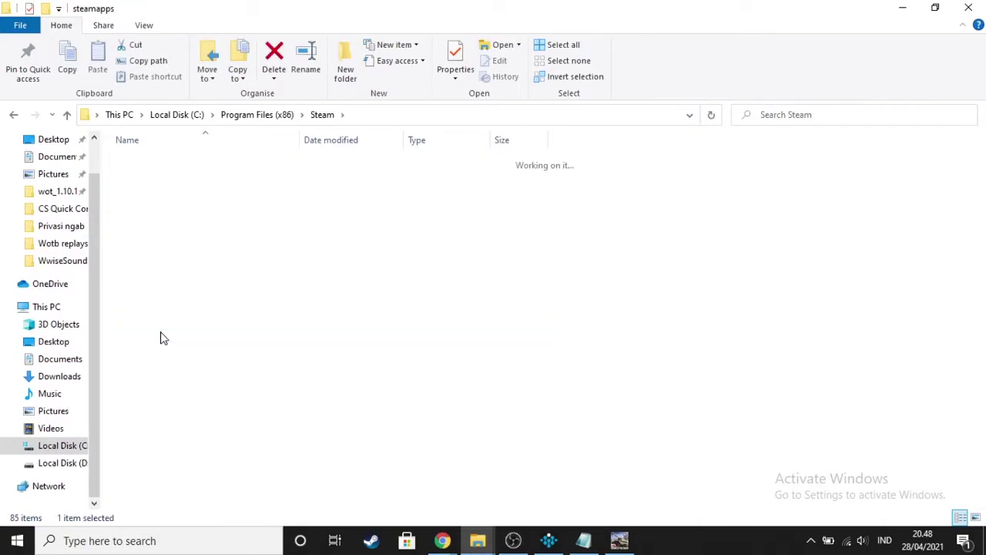
{"action": "double_click", "coordinate": [193, 162]}
{"action": "left_click", "coordinate": [192, 192]}
{"action": "left_click", "coordinate": [191, 192]}
{"action": "double_click", "coordinate": [240, 194]}
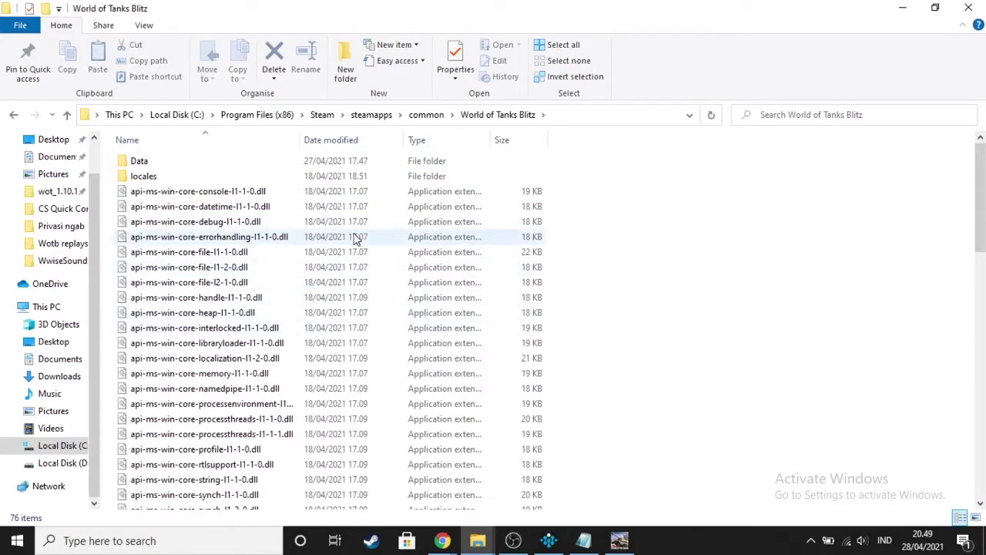
{"action": "scroll", "coordinate": [324, 425], "scroll_direction": "down", "scroll_amount": 6}
{"action": "scroll", "coordinate": [324, 425], "scroll_direction": "down", "scroll_amount": 7}
{"action": "scroll", "coordinate": [329, 391], "scroll_direction": "up", "scroll_amount": 6}
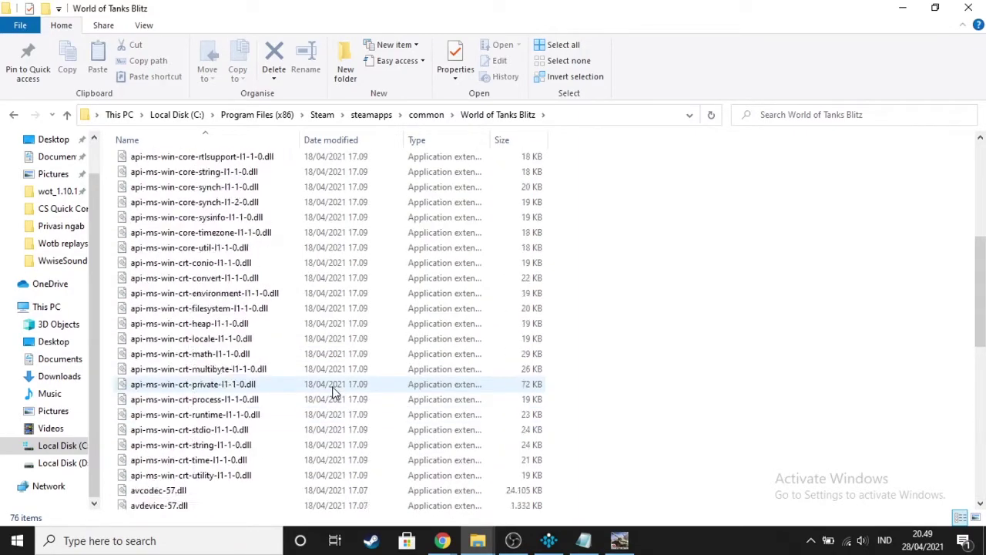
{"action": "key", "text": "End"}
Switch to Steam and browse the local files of World of Tanks Blitz from the library
{"action": "left_click", "coordinate": [370, 540]}
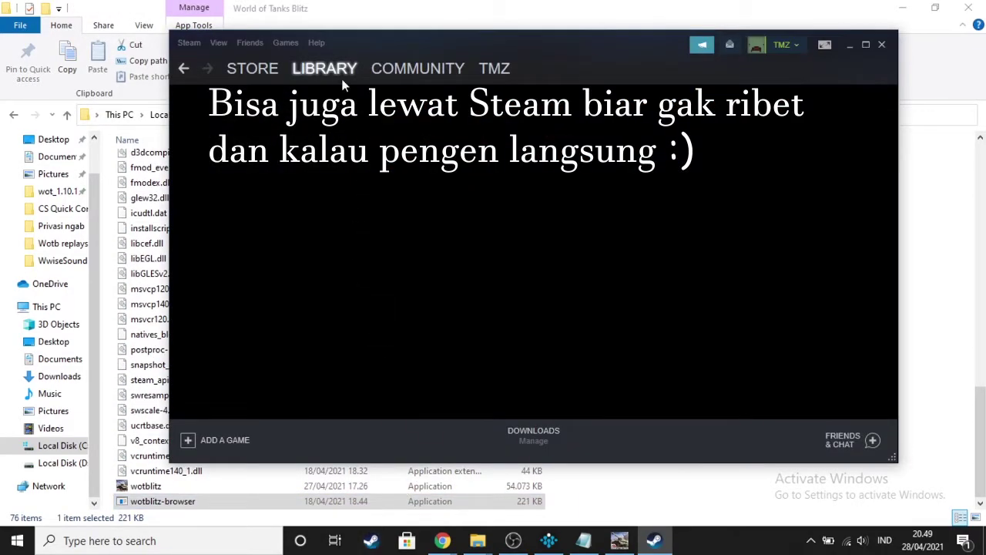
{"action": "left_click", "coordinate": [330, 69]}
{"action": "left_click", "coordinate": [322, 70]}
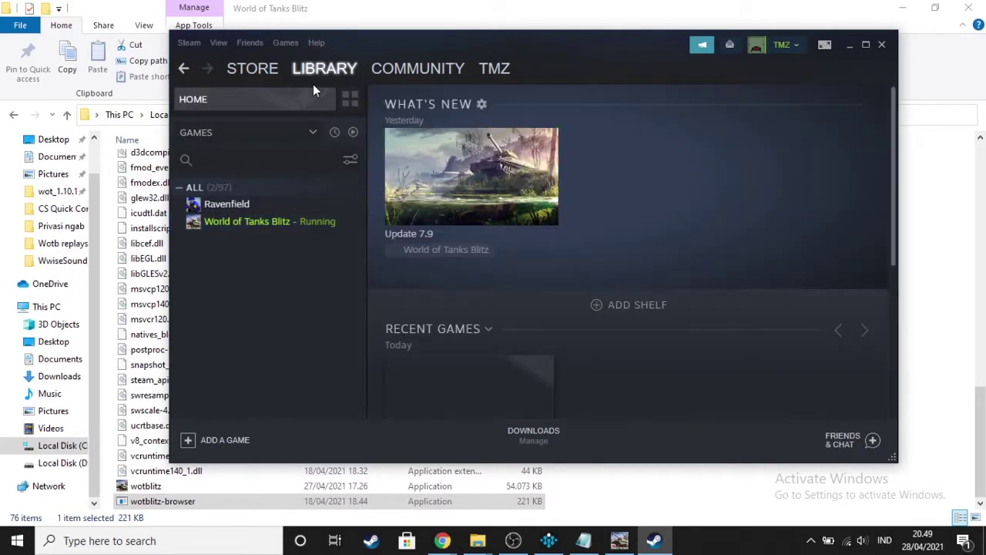
{"action": "left_click", "coordinate": [275, 221]}
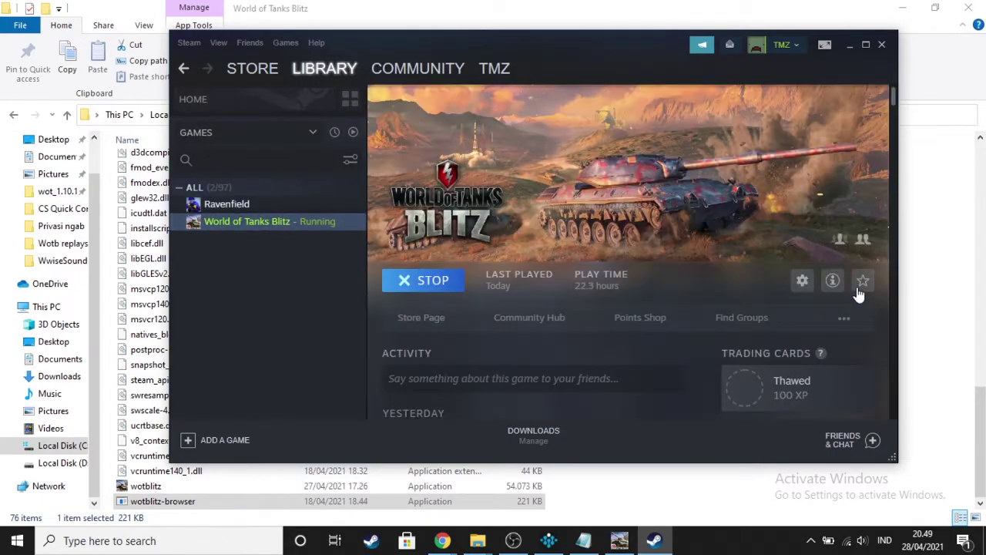
{"action": "left_click", "coordinate": [804, 282]}
{"action": "mouse_move", "coordinate": [818, 338]}
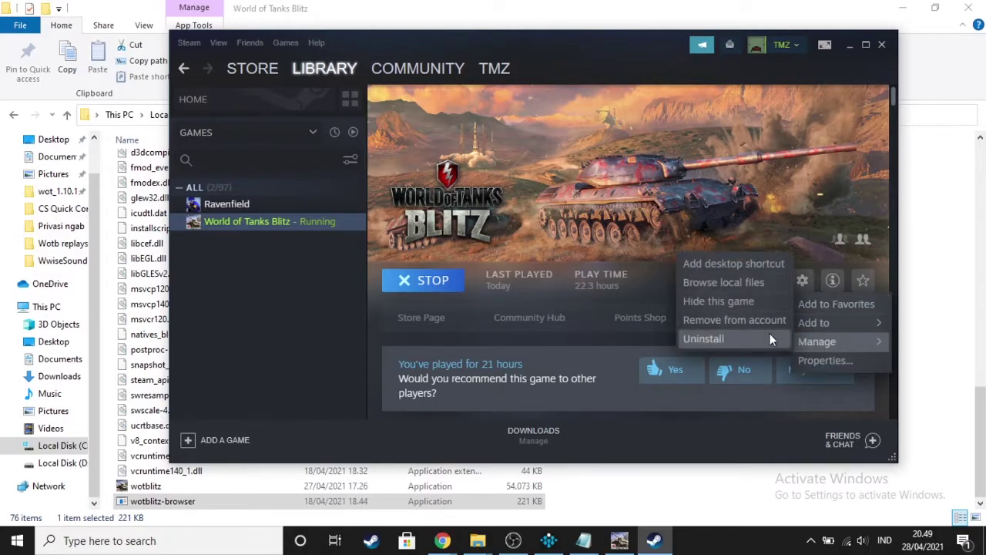
{"action": "left_click", "coordinate": [741, 280]}
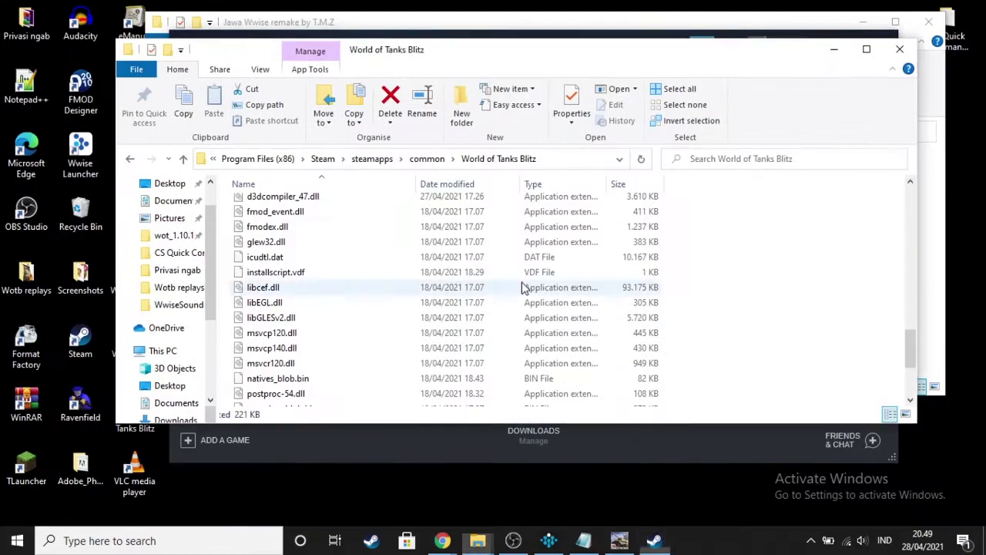
Maximize the World of Tanks Blitz folder window and open the WwiseSound folder inside Data
{"action": "left_click", "coordinate": [866, 48]}
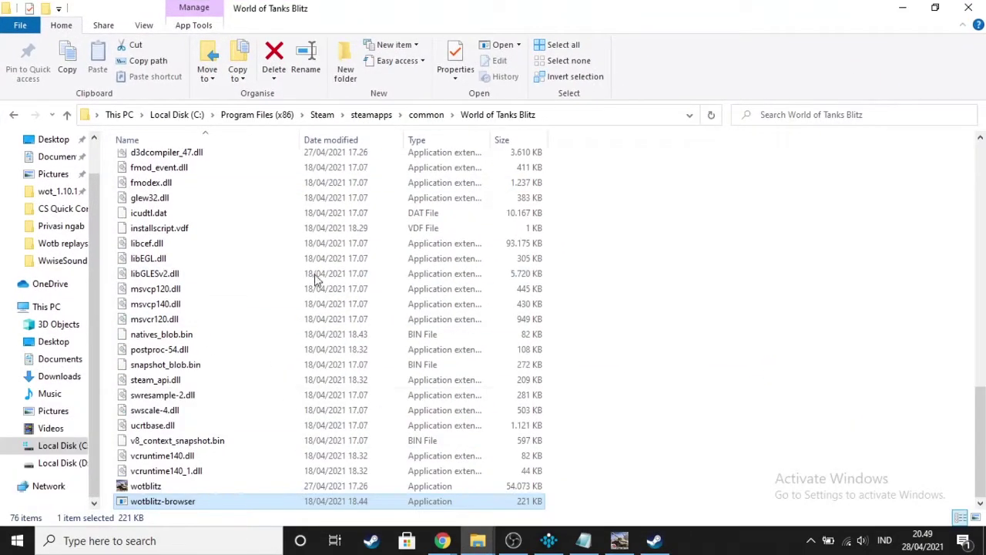
{"action": "scroll", "coordinate": [289, 266], "scroll_direction": "up", "scroll_amount": 15}
{"action": "scroll", "coordinate": [599, 364], "scroll_direction": "down", "scroll_amount": 18}
{"action": "scroll", "coordinate": [980, 258], "scroll_direction": "up", "scroll_amount": 15}
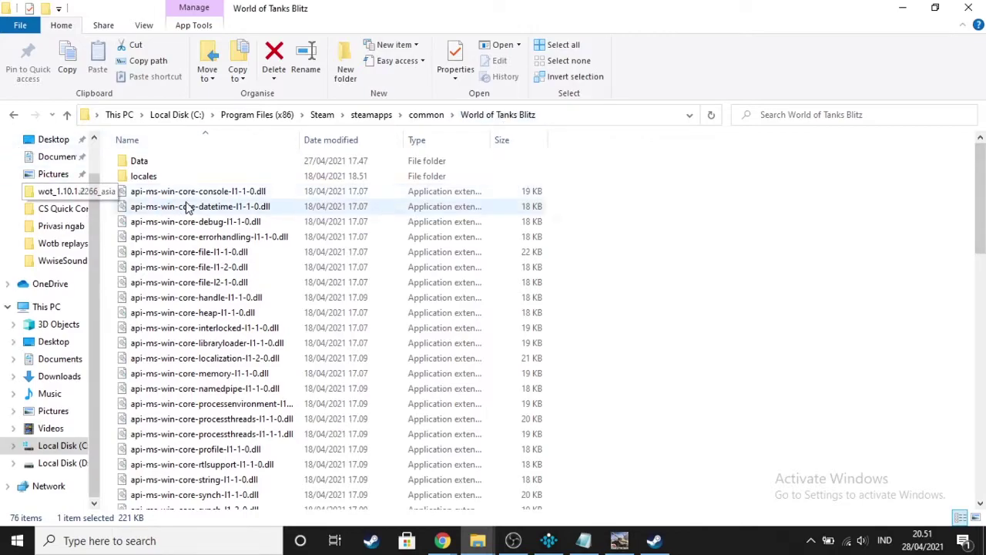
{"action": "double_click", "coordinate": [175, 164]}
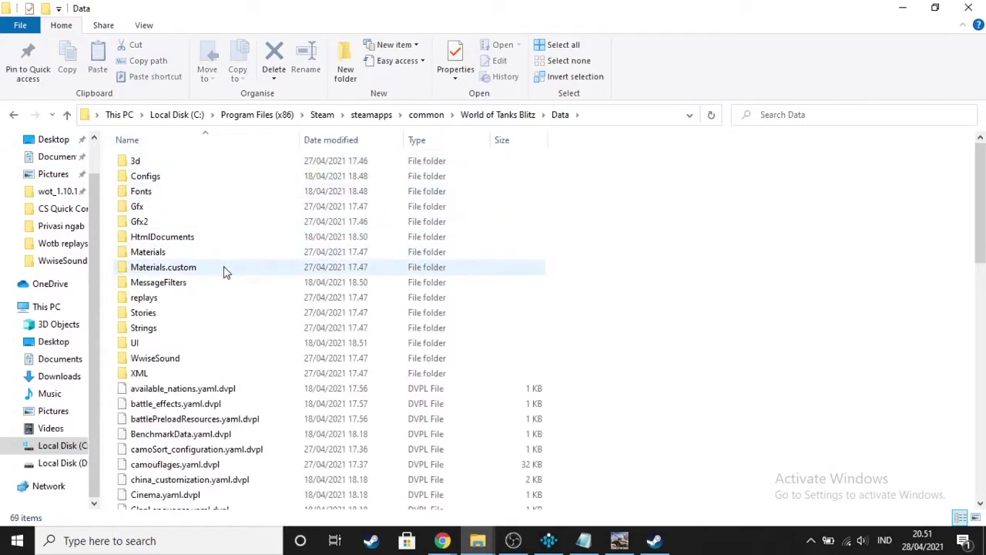
{"action": "double_click", "coordinate": [159, 361]}
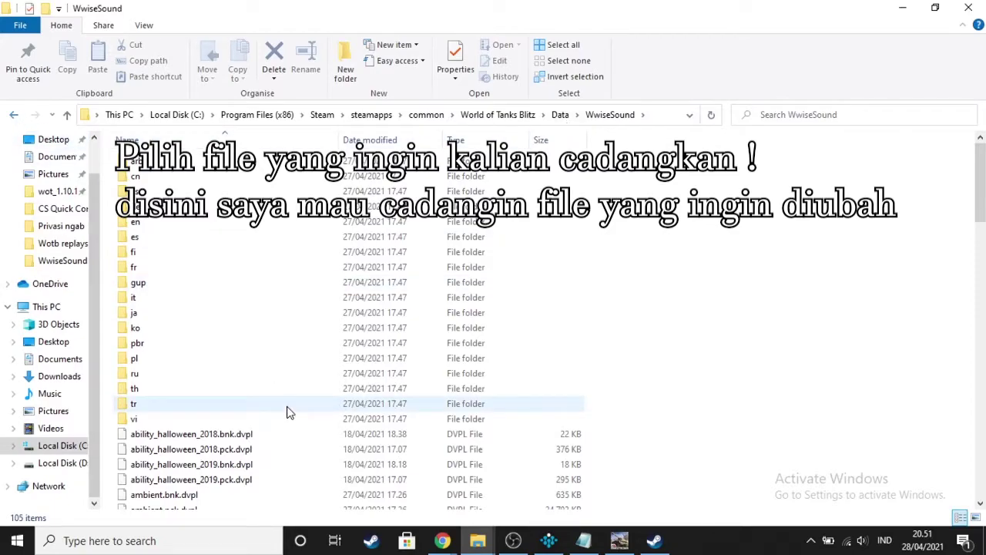
Look through the WwiseSound files and select ui_battle.bnk.dvpl for backup
{"action": "scroll", "coordinate": [288, 411], "scroll_direction": "down", "scroll_amount": 8}
{"action": "scroll", "coordinate": [288, 412], "scroll_direction": "down", "scroll_amount": 9}
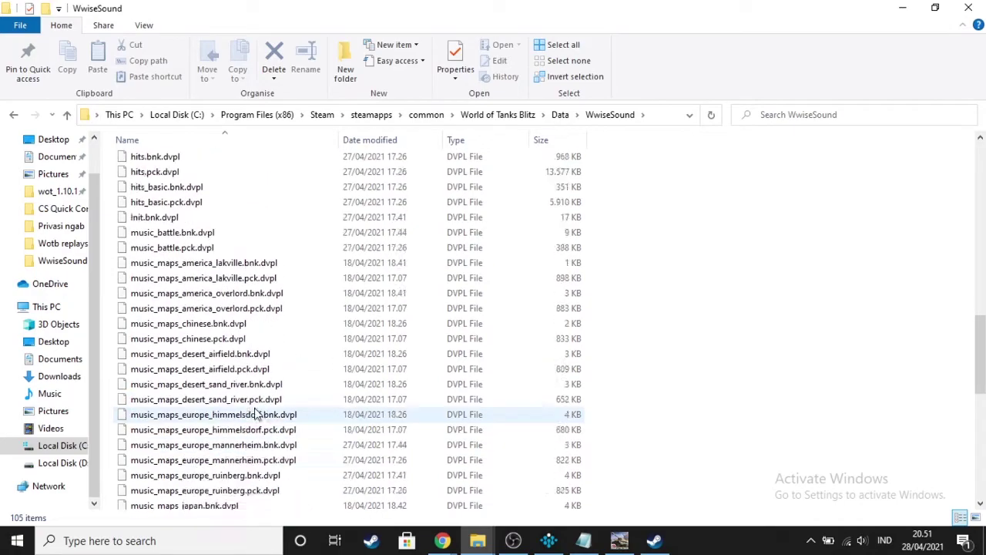
{"action": "scroll", "coordinate": [256, 414], "scroll_direction": "up", "scroll_amount": 6}
{"action": "scroll", "coordinate": [254, 415], "scroll_direction": "up", "scroll_amount": 4}
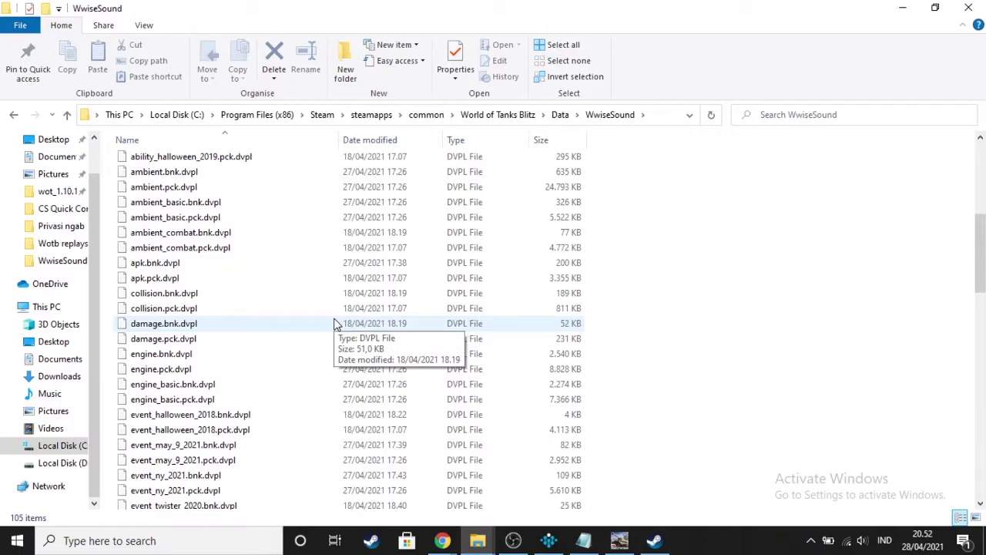
{"action": "scroll", "coordinate": [335, 323], "scroll_direction": "down", "scroll_amount": 20}
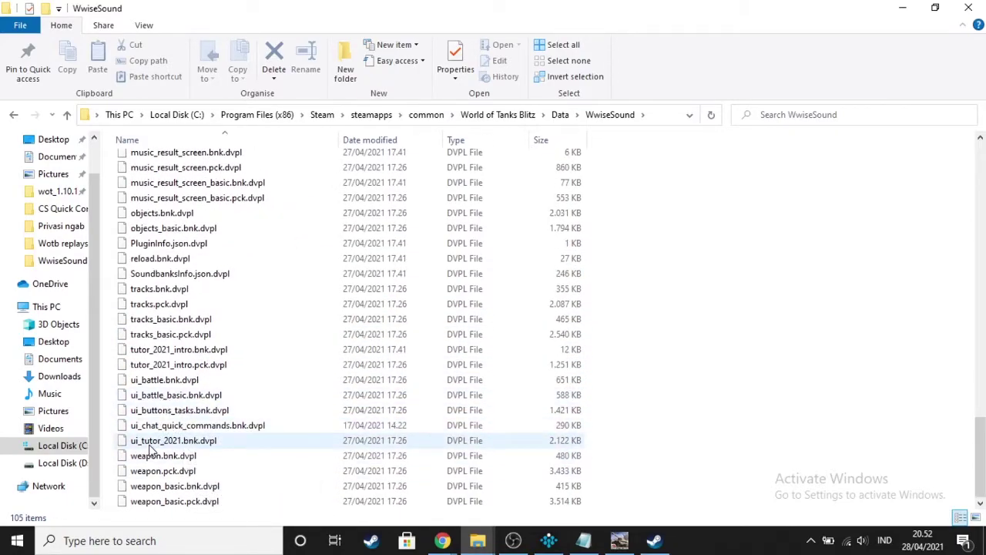
{"action": "key", "text": "End"}
{"action": "left_click", "coordinate": [179, 382]}
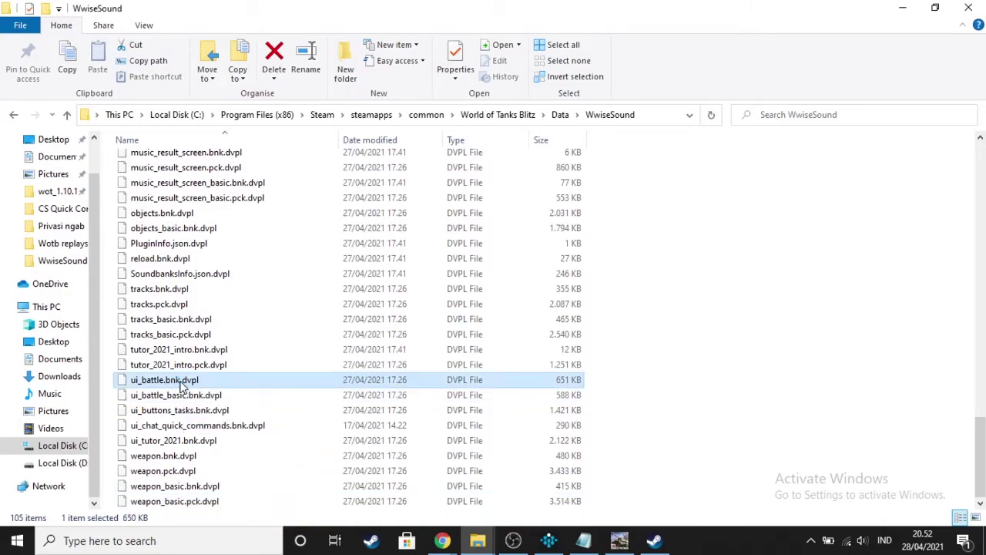
Add reload.bnk.dvpl to the selection and copy it together with ui_battle.bnk.dvpl
{"action": "scroll", "coordinate": [193, 379], "scroll_direction": "up", "scroll_amount": 7}
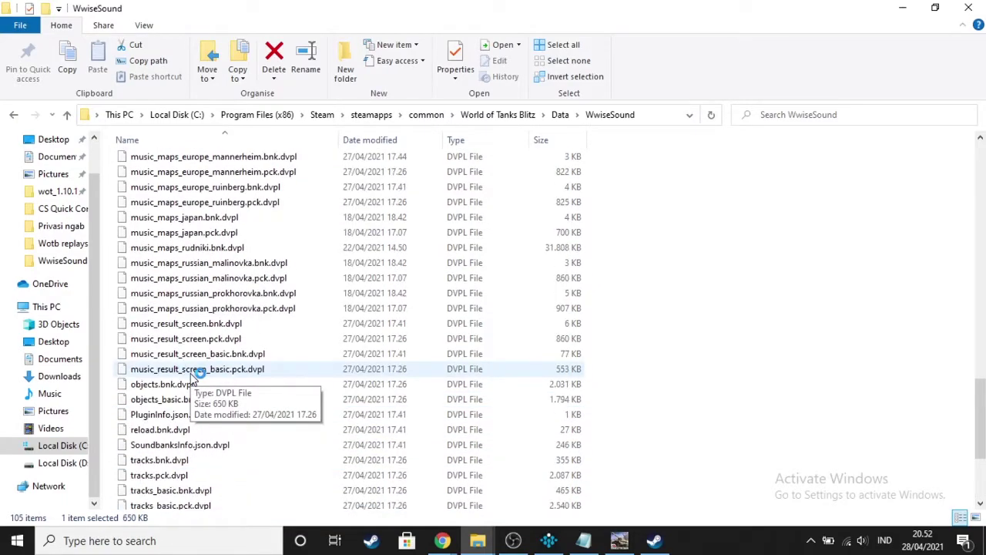
{"action": "scroll", "coordinate": [194, 368], "scroll_direction": "up", "scroll_amount": 11}
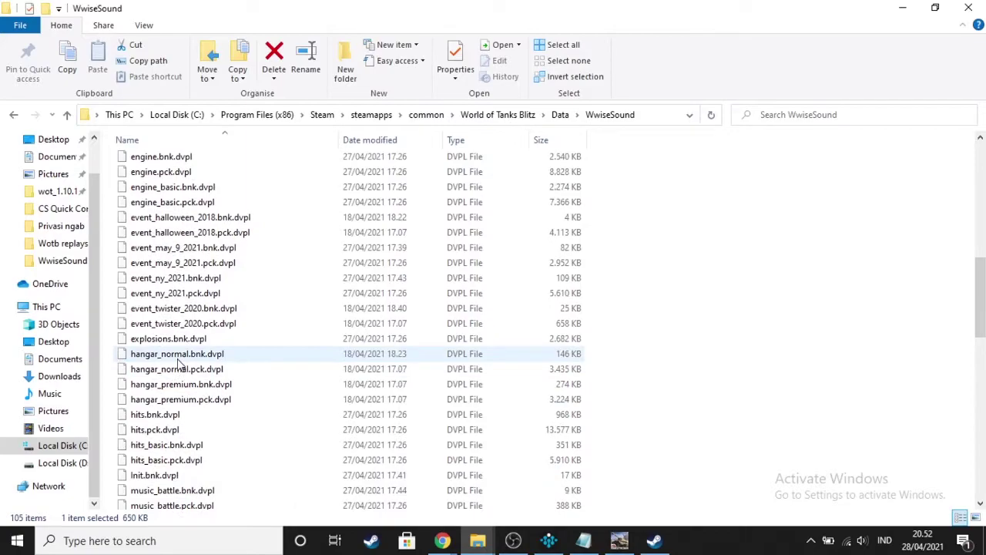
{"action": "scroll", "coordinate": [185, 360], "scroll_direction": "up", "scroll_amount": 5}
{"action": "scroll", "coordinate": [187, 366], "scroll_direction": "down", "scroll_amount": 6}
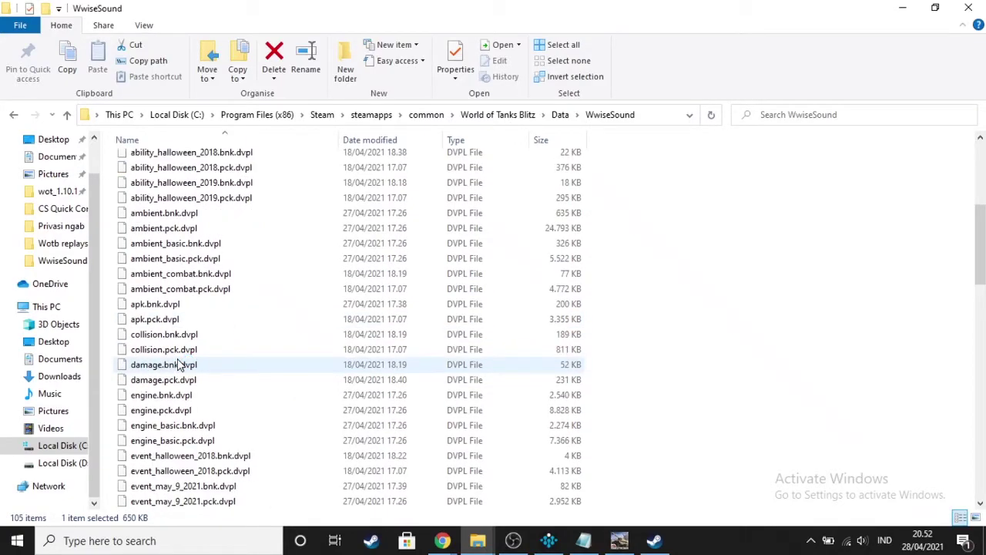
{"action": "scroll", "coordinate": [187, 370], "scroll_direction": "down", "scroll_amount": 17}
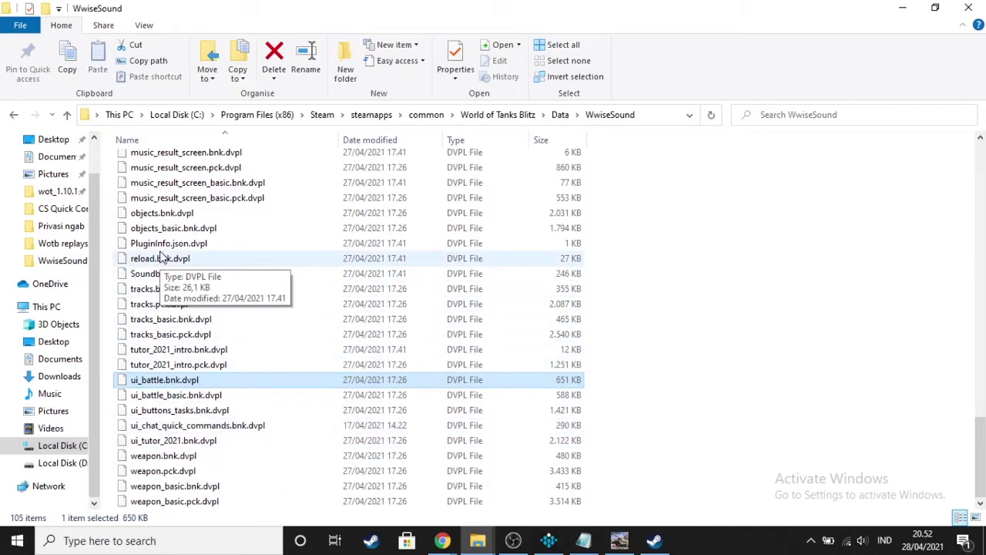
{"action": "scroll", "coordinate": [163, 235], "scroll_direction": "up", "scroll_amount": 1}
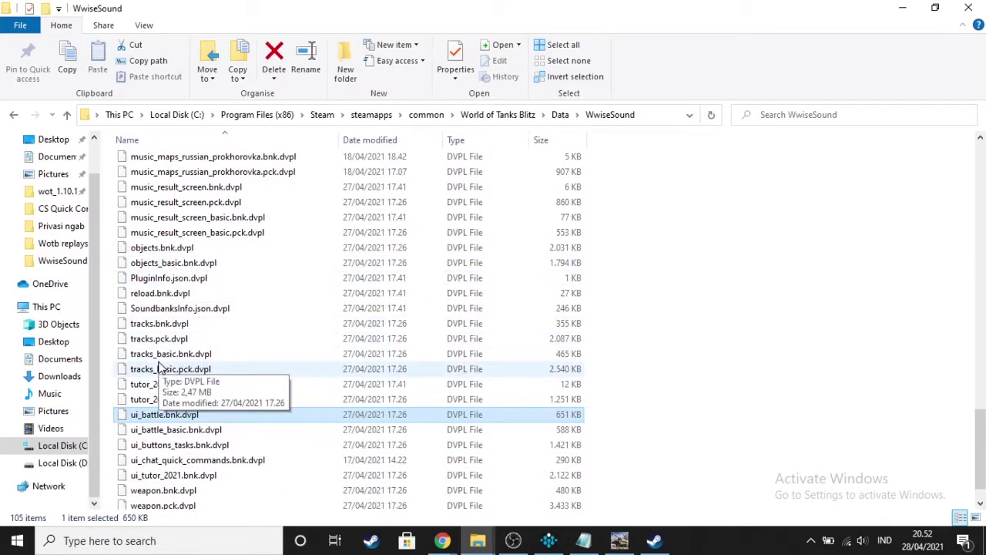
{"action": "left_click", "coordinate": [158, 297], "text": "ctrl"}
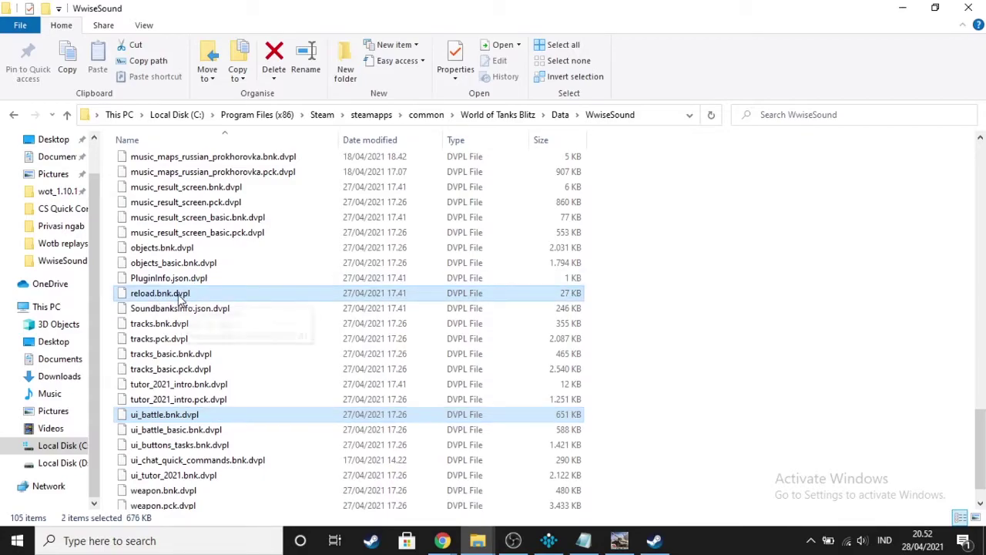
{"action": "right_click", "coordinate": [173, 297]}
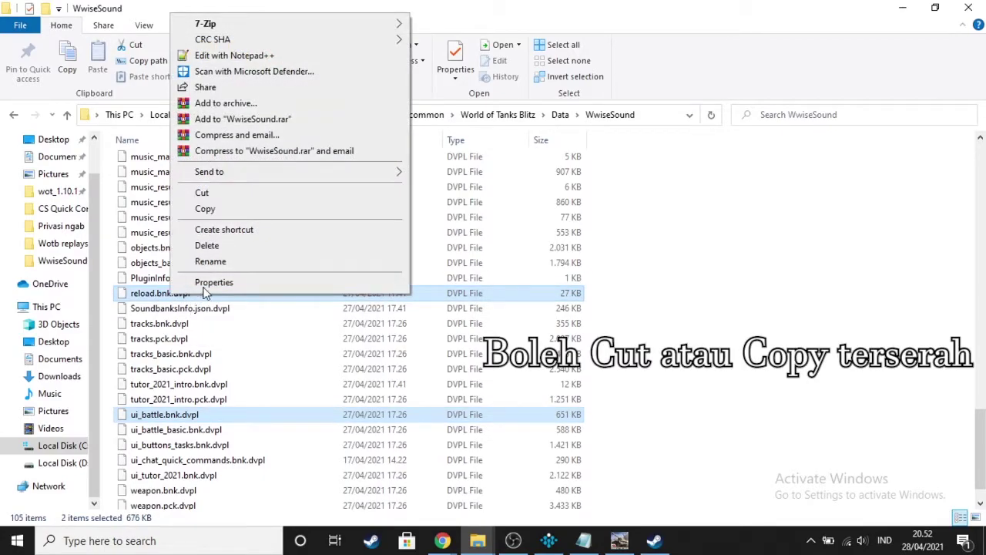
{"action": "left_click", "coordinate": [242, 208]}
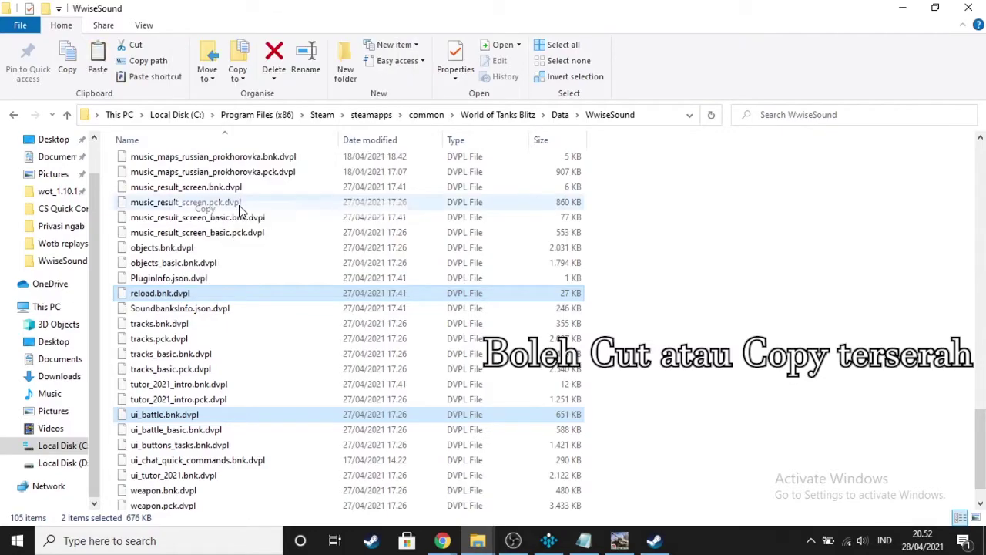
Minimize the WwiseSound window and paste the copied files into the Wotb Backup folder on the desktop
{"action": "left_click", "coordinate": [906, 7]}
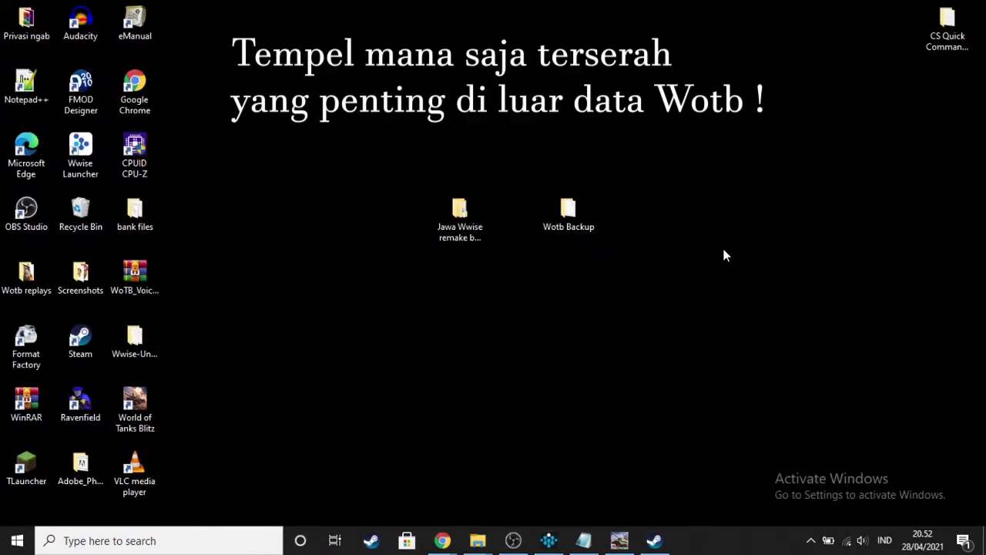
{"action": "double_click", "coordinate": [578, 220]}
{"action": "left_click_drag", "start_coordinate": [797, 34], "coordinate": [759, 75]}
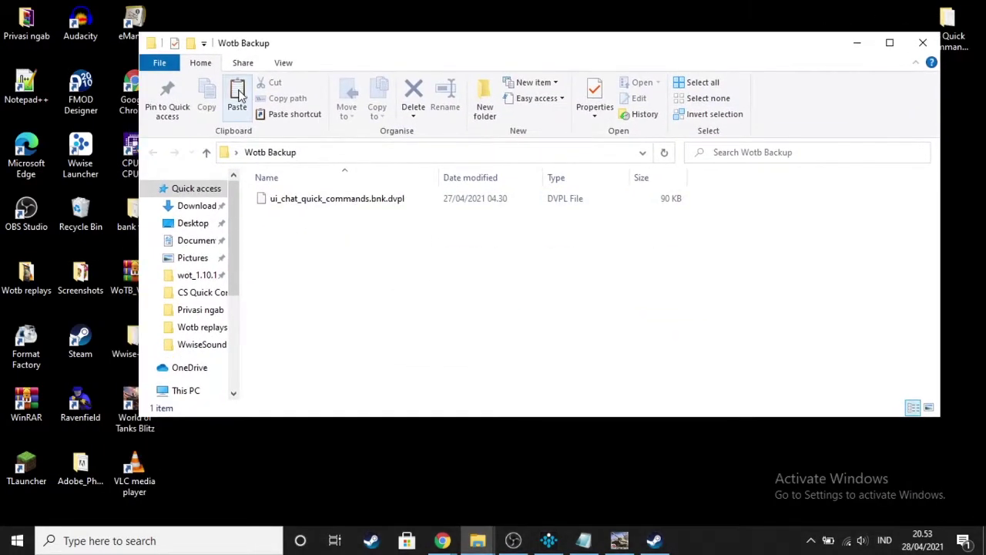
{"action": "left_click", "coordinate": [237, 93]}
{"action": "left_click", "coordinate": [324, 262]}
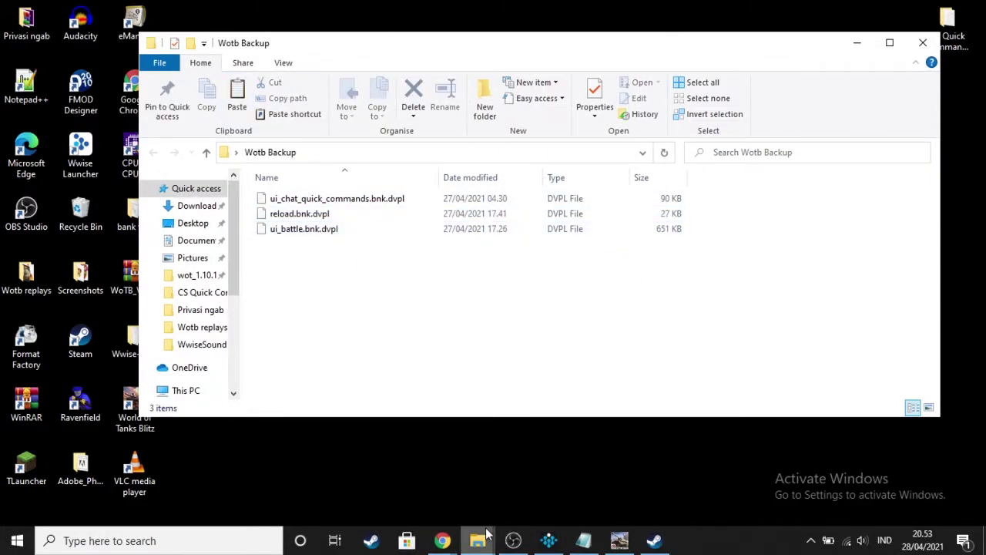
Return to the WwiseSound folder and copy voiceover_crew.bnk.dvpl from its en subfolder
{"action": "mouse_move", "coordinate": [477, 539]}
{"action": "mouse_move", "coordinate": [401, 481]}
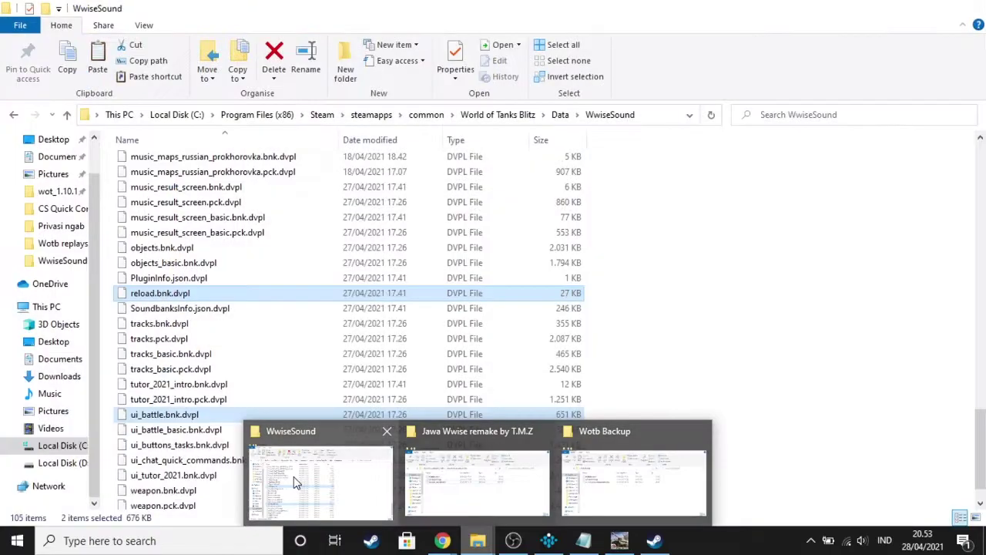
{"action": "left_click", "coordinate": [368, 482]}
{"action": "left_click_drag", "start_coordinate": [980, 449], "coordinate": [980, 185]}
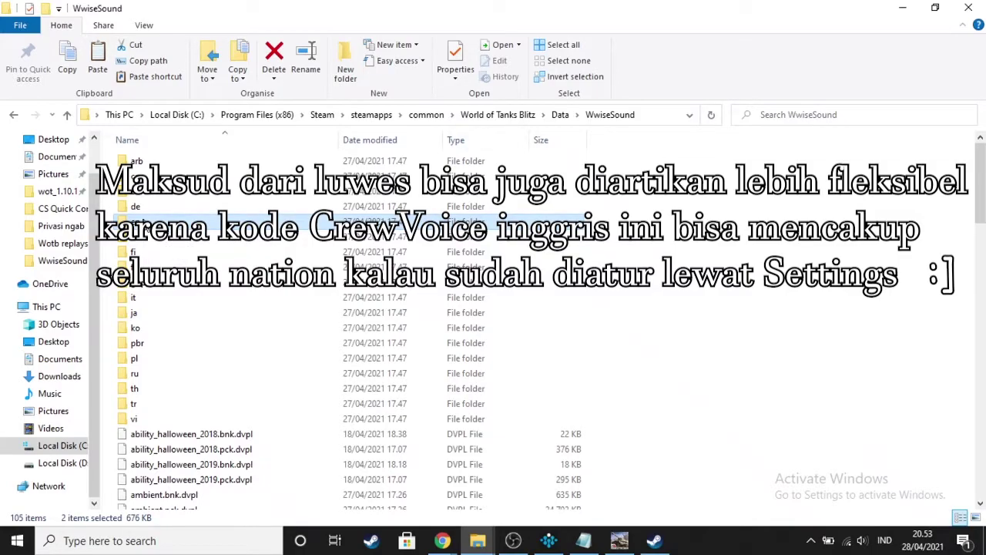
{"action": "double_click", "coordinate": [144, 223]}
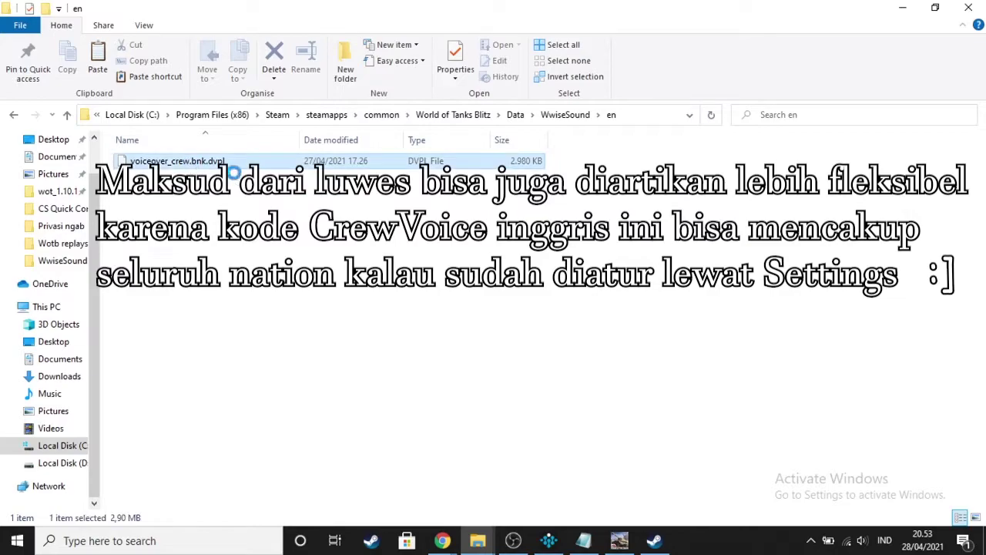
{"action": "right_click", "coordinate": [193, 164]}
{"action": "left_click", "coordinate": [234, 409]}
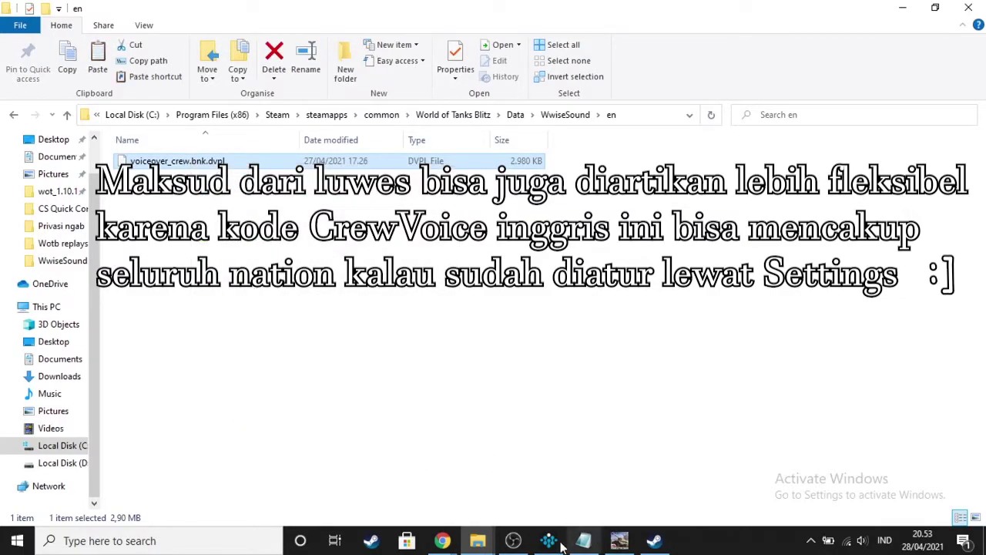
Paste the voiceover file into the Wotb Backup folder, and minimize the backup and mod folder windows
{"action": "mouse_move", "coordinate": [475, 549]}
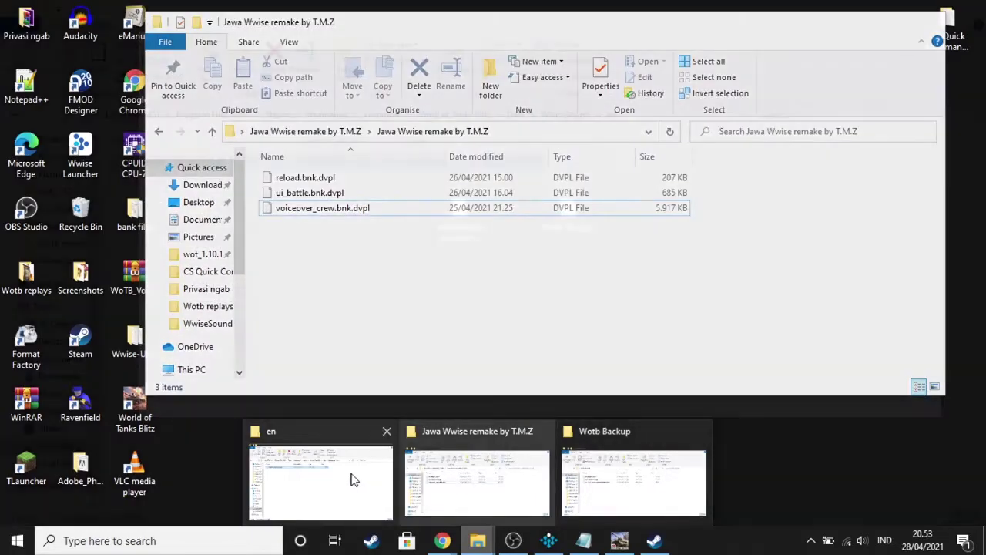
{"action": "left_click", "coordinate": [633, 481]}
{"action": "left_click", "coordinate": [237, 101]}
{"action": "left_click", "coordinate": [857, 43]}
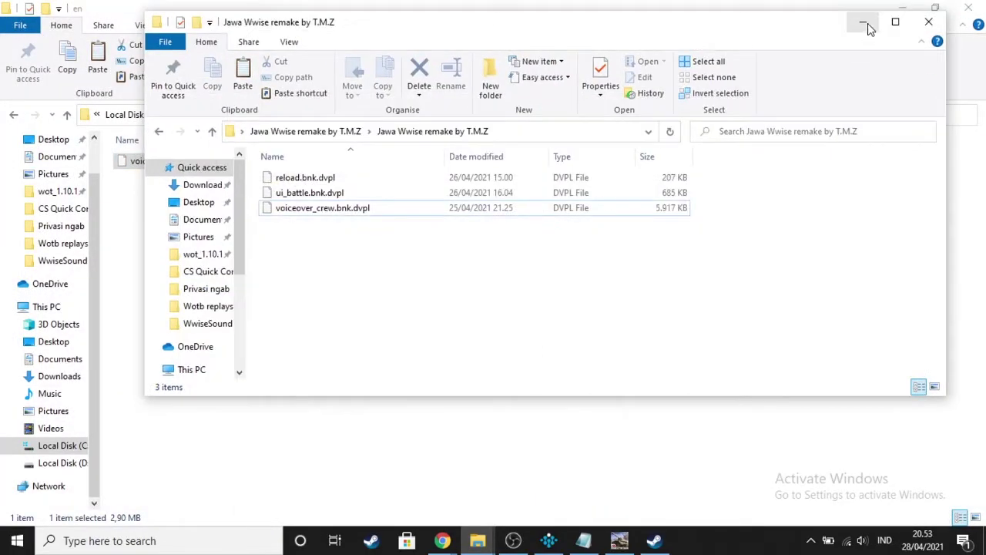
{"action": "left_click", "coordinate": [863, 22]}
Go back to the WwiseSound folder, examine the contents of its gup subfolder and look over the whole file list
{"action": "left_click", "coordinate": [16, 114]}
{"action": "left_click_drag", "start_coordinate": [980, 462], "coordinate": [979, 146]}
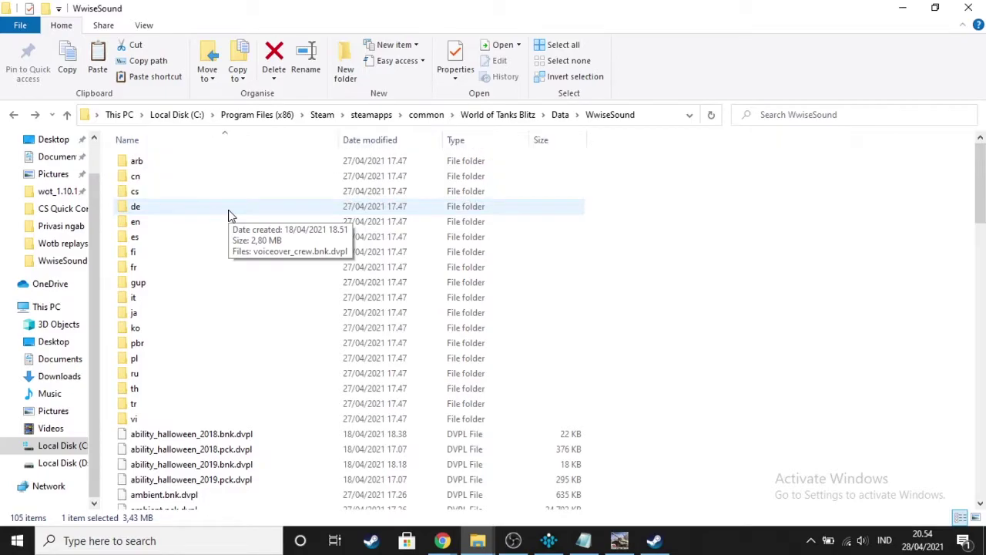
{"action": "double_click", "coordinate": [158, 284]}
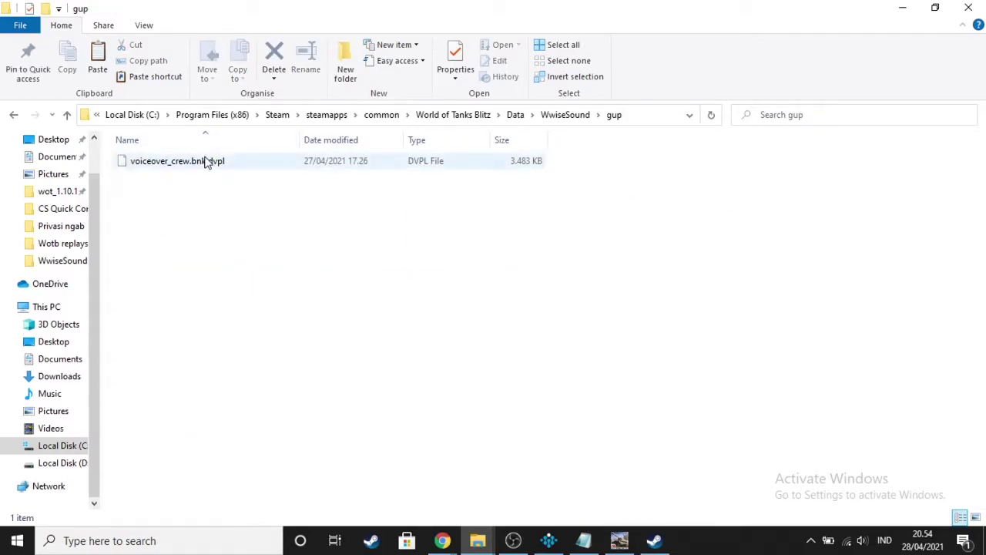
{"action": "left_click", "coordinate": [13, 114]}
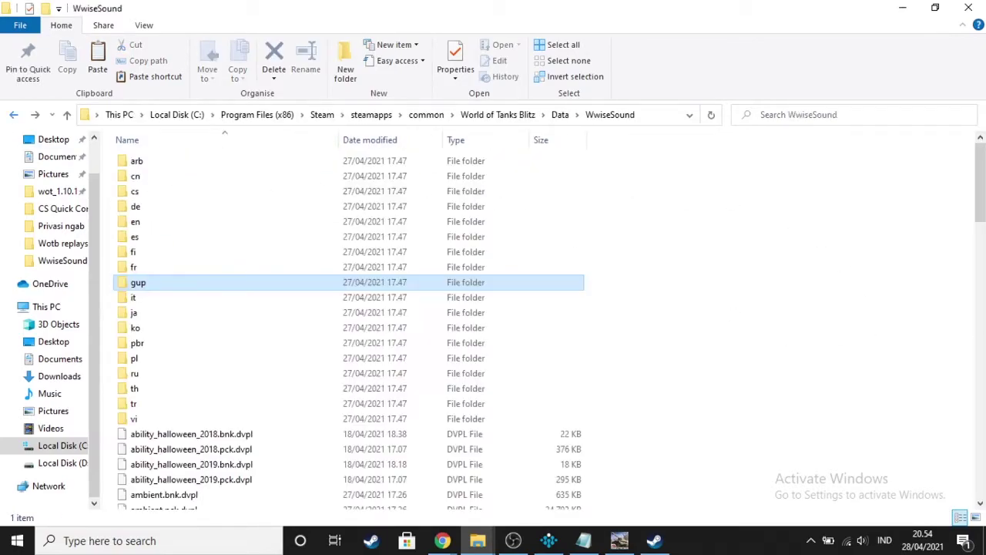
{"action": "key", "text": "End"}
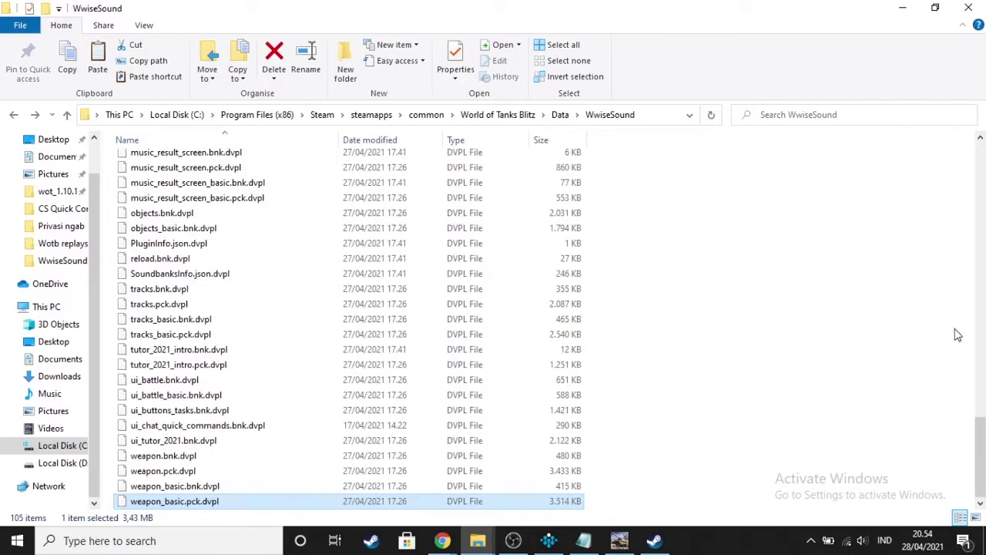
{"action": "scroll", "coordinate": [979, 198], "scroll_direction": "up", "scroll_amount": 20}
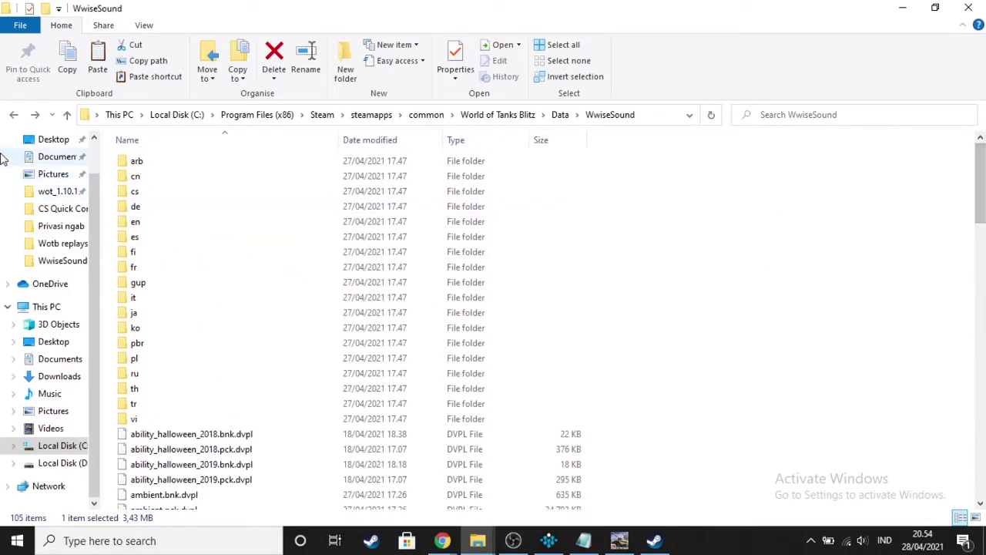
{"action": "left_click", "coordinate": [13, 117]}
{"action": "left_click", "coordinate": [36, 114]}
Switch to the Jawa Wwise remake by T.M.Z folder and copy reload.bnk.dvpl and ui_battle.bnk.dvpl
{"action": "mouse_move", "coordinate": [478, 539]}
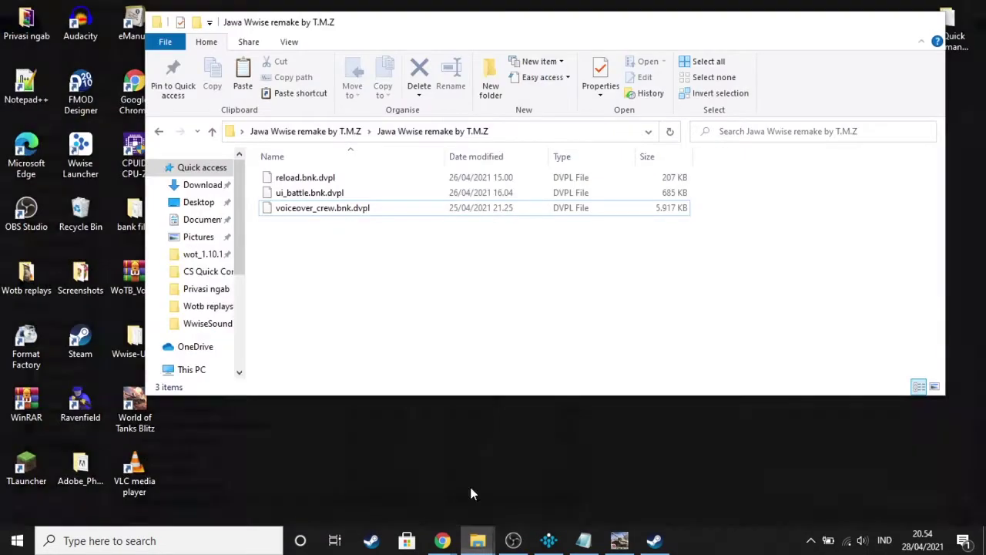
{"action": "left_click", "coordinate": [470, 487]}
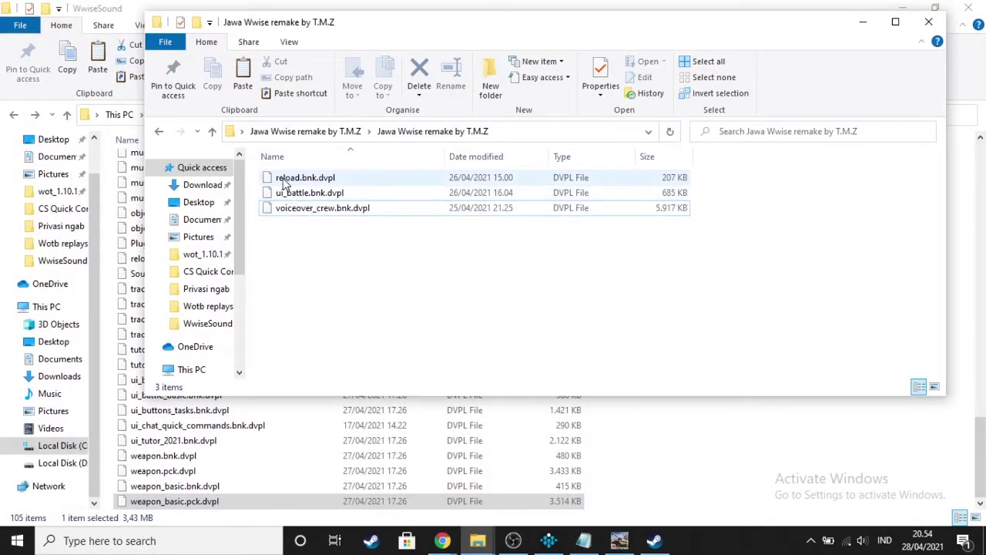
{"action": "left_click_drag", "start_coordinate": [725, 166], "coordinate": [667, 191]}
{"action": "right_click", "coordinate": [665, 181]}
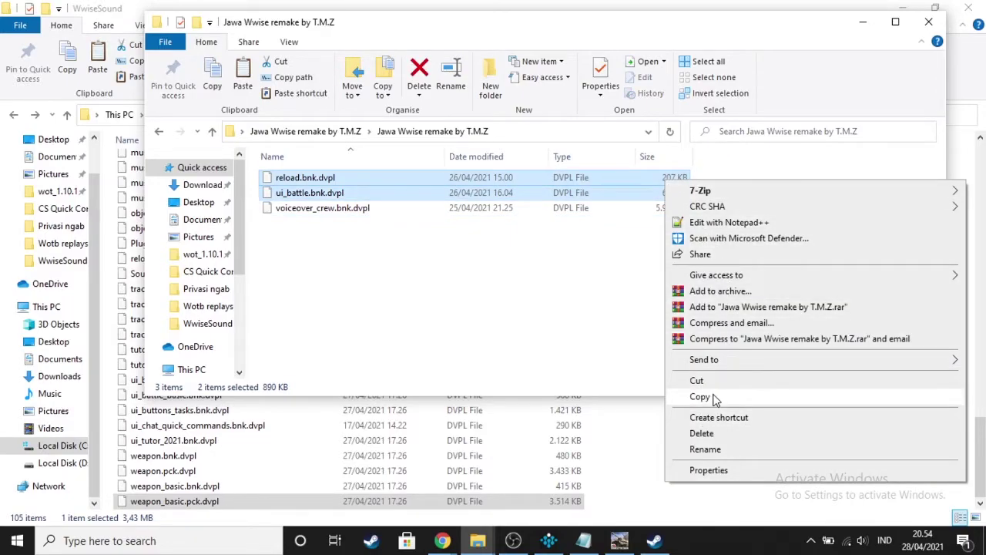
{"action": "left_click", "coordinate": [700, 396]}
Return to the WwiseSound folder and paste the copied reload.bnk.dvpl and ui_battle.bnk.dvpl, replacing the existing files
{"action": "left_click", "coordinate": [862, 21]}
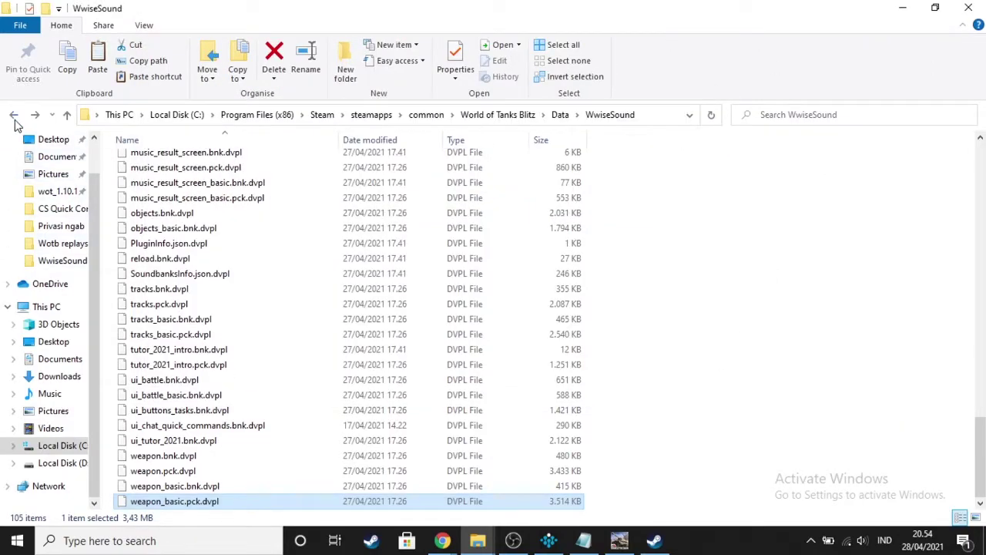
{"action": "left_click", "coordinate": [13, 115]}
{"action": "double_click", "coordinate": [178, 361]}
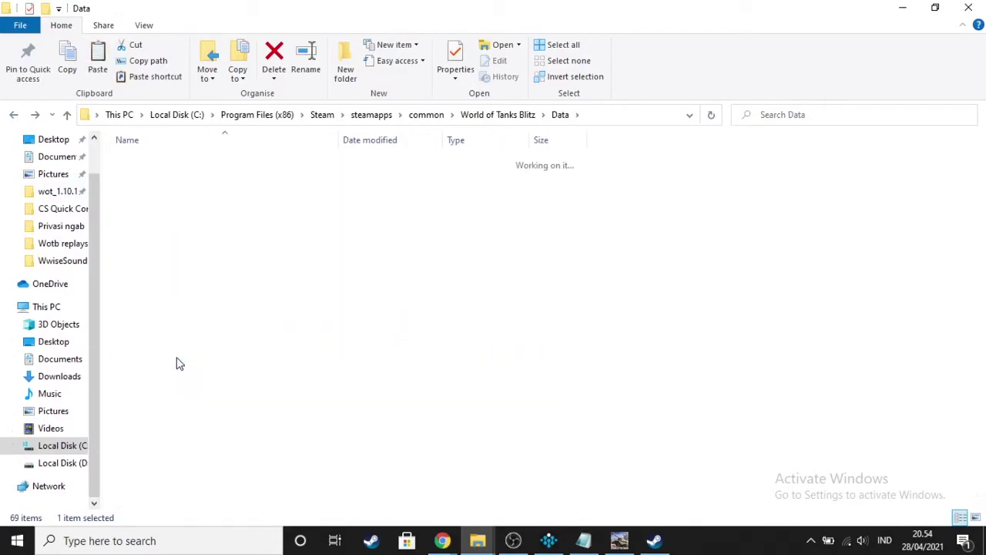
{"action": "left_click", "coordinate": [102, 54]}
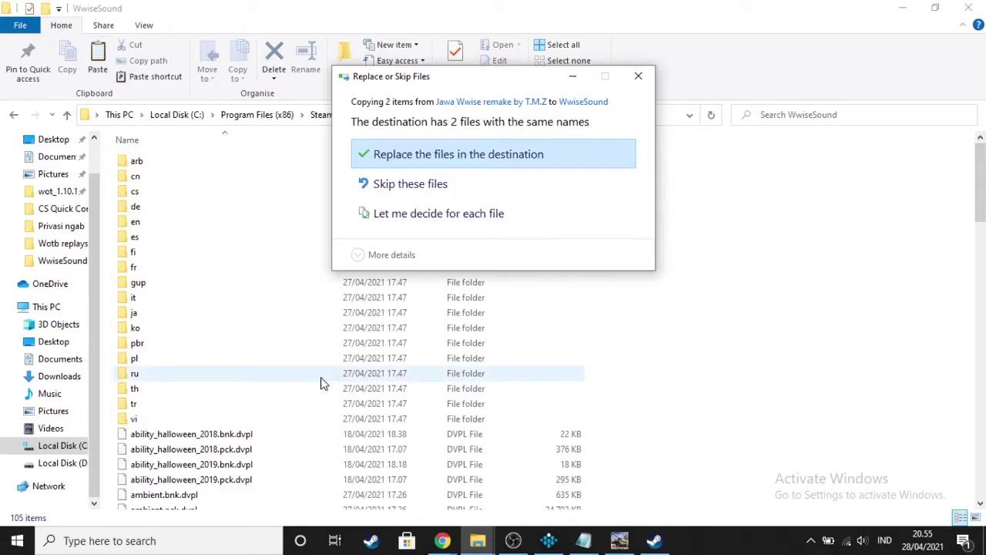
{"action": "left_click", "coordinate": [452, 171]}
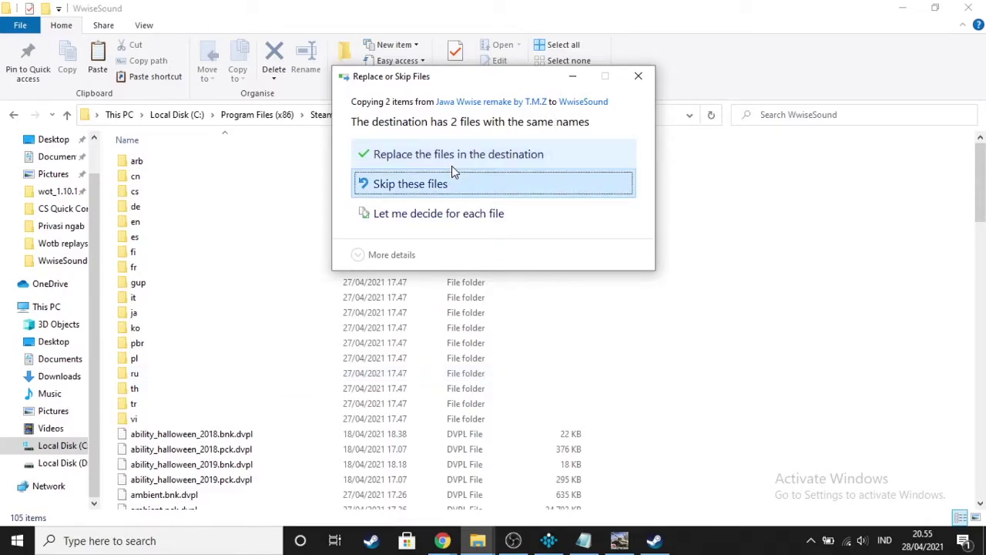
{"action": "left_click", "coordinate": [452, 163]}
{"action": "left_click", "coordinate": [453, 165]}
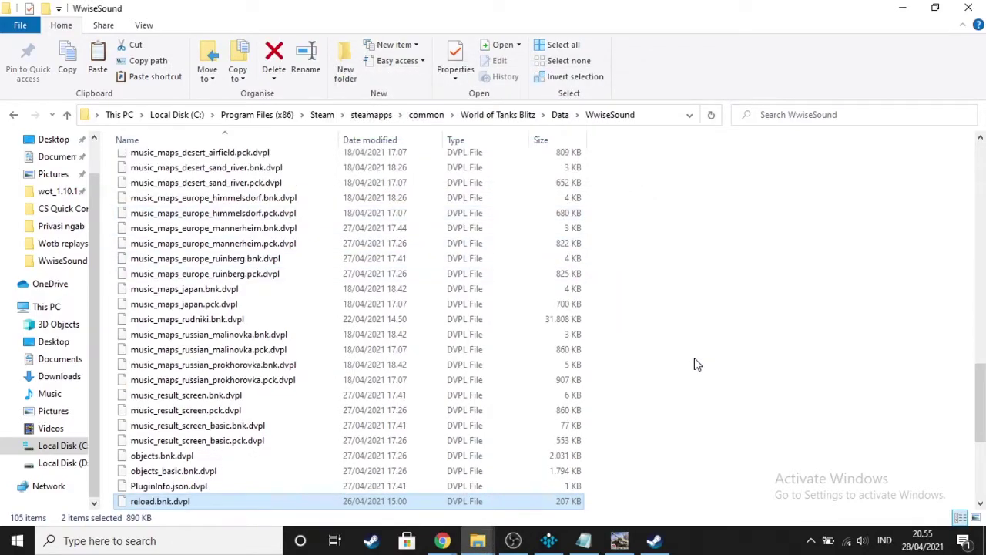
{"action": "key", "text": "Home"}
{"action": "key", "text": "End"}
Copy voiceover_crew.bnk.dvpl from the Jawa Wwise remake by T.M.Z folder and minimize that folder window
{"action": "mouse_move", "coordinate": [477, 540]}
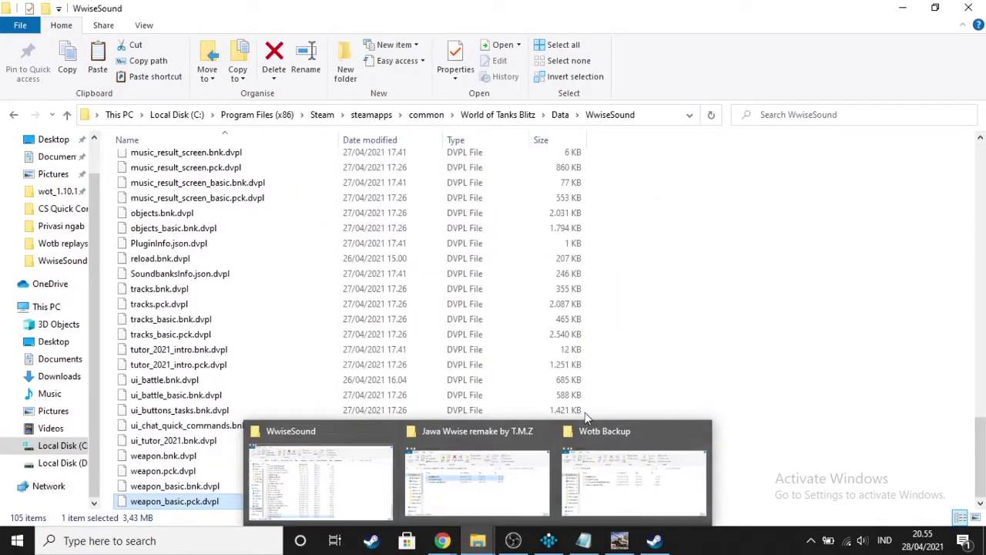
{"action": "scroll", "coordinate": [416, 324], "scroll_direction": "up", "scroll_amount": 20}
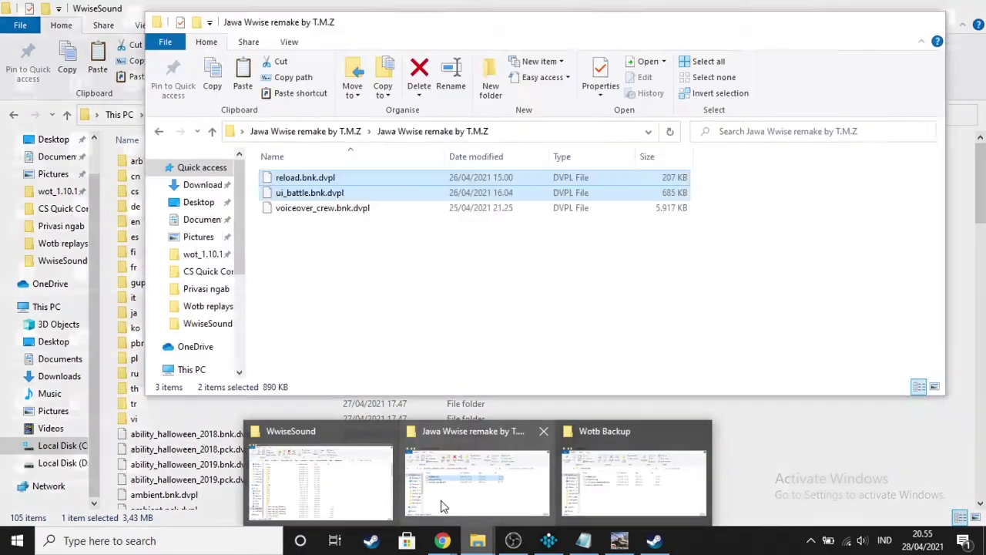
{"action": "left_click", "coordinate": [413, 508]}
{"action": "left_click", "coordinate": [334, 210]}
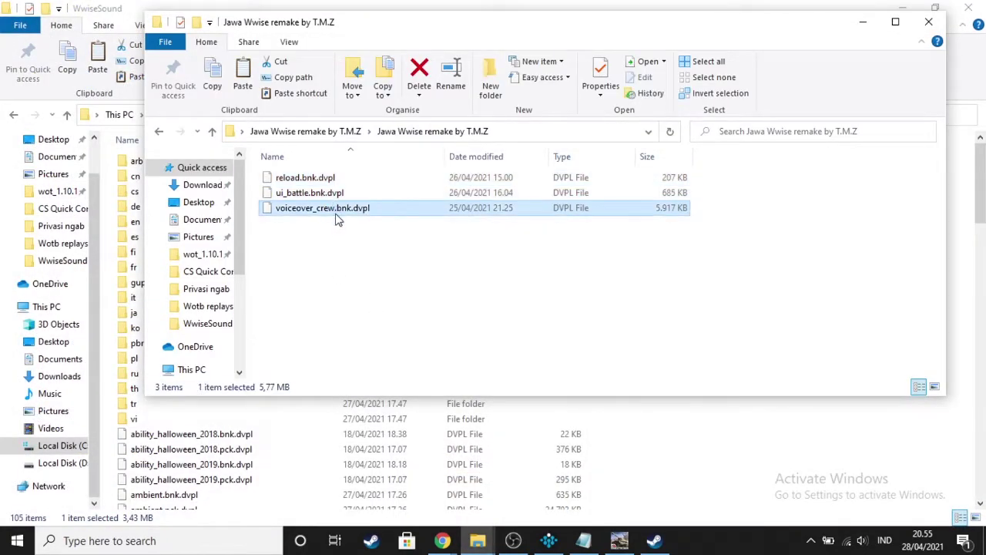
{"action": "right_click", "coordinate": [336, 219]}
{"action": "left_click", "coordinate": [389, 441]}
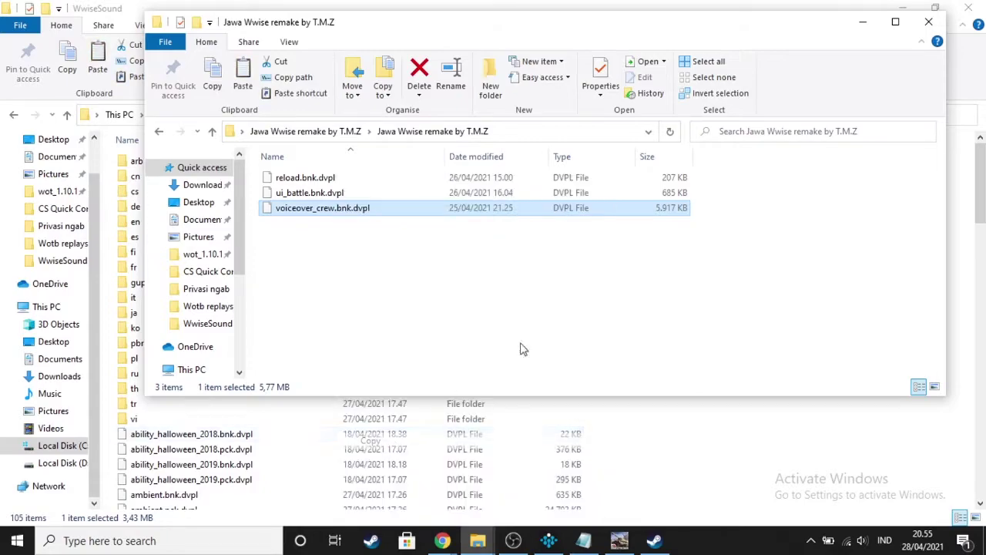
{"action": "left_click", "coordinate": [863, 21]}
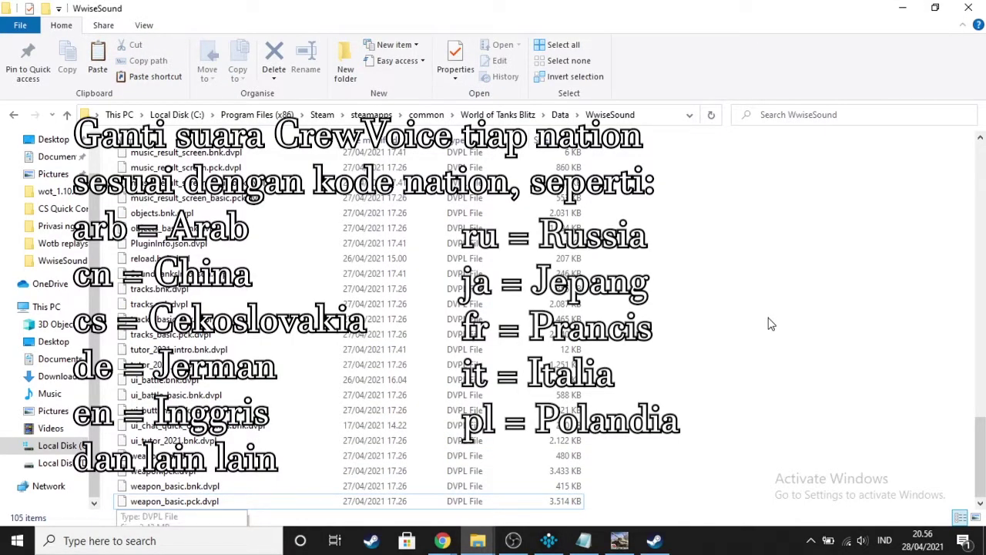
Switch to World of Tanks Blitz, view the German and European nation tech trees, and return to the garage
{"action": "scroll", "coordinate": [745, 234], "scroll_direction": "up", "scroll_amount": 20}
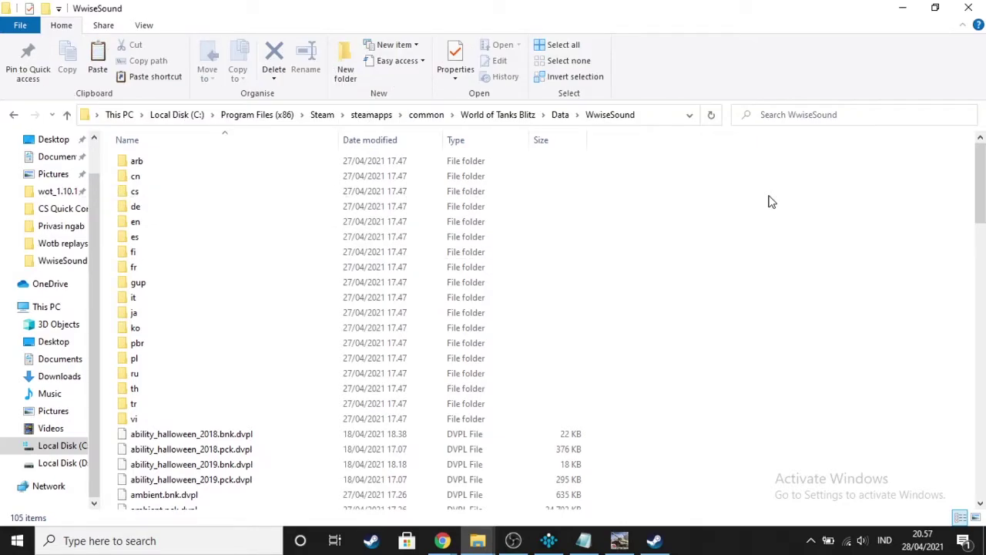
{"action": "key", "text": "alt+Tab"}
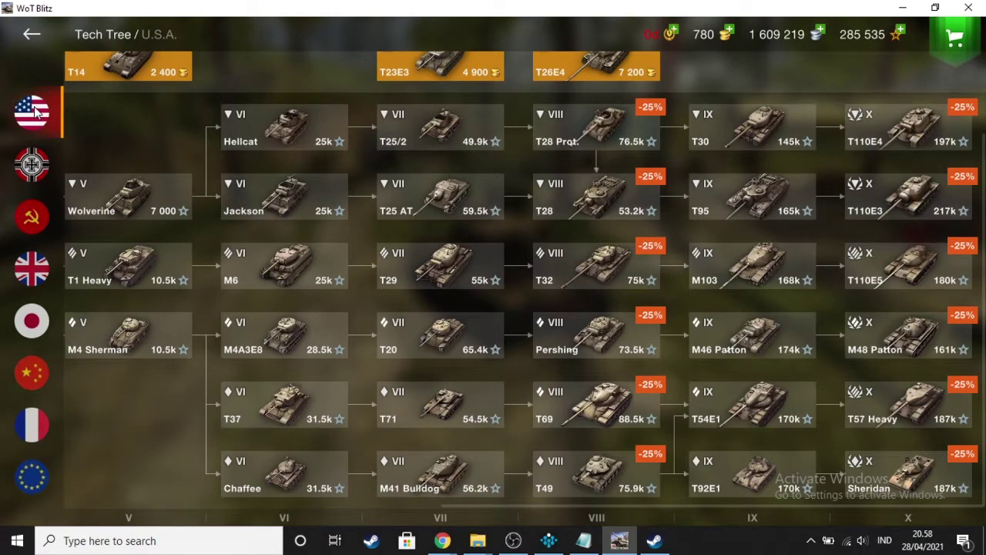
{"action": "left_click", "coordinate": [27, 170]}
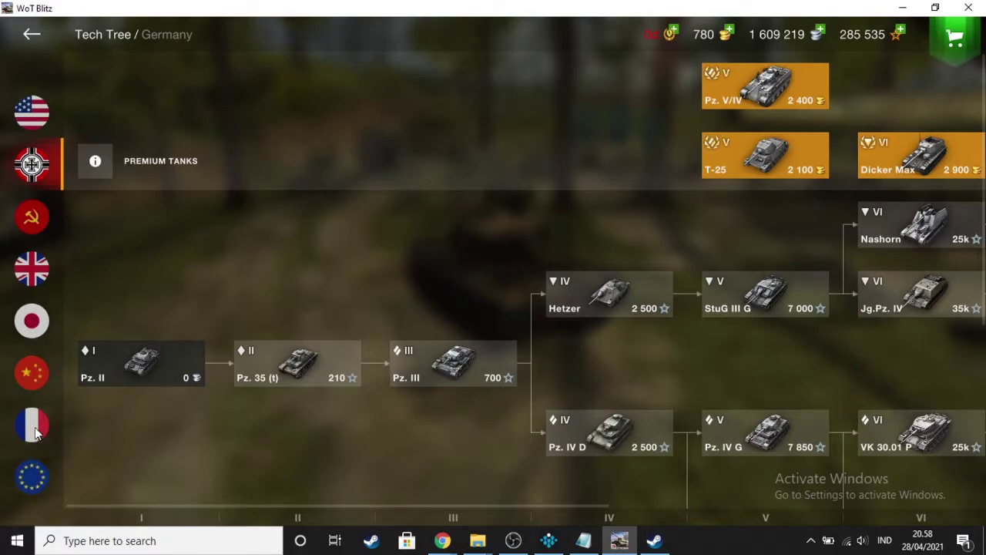
{"action": "left_click", "coordinate": [38, 474]}
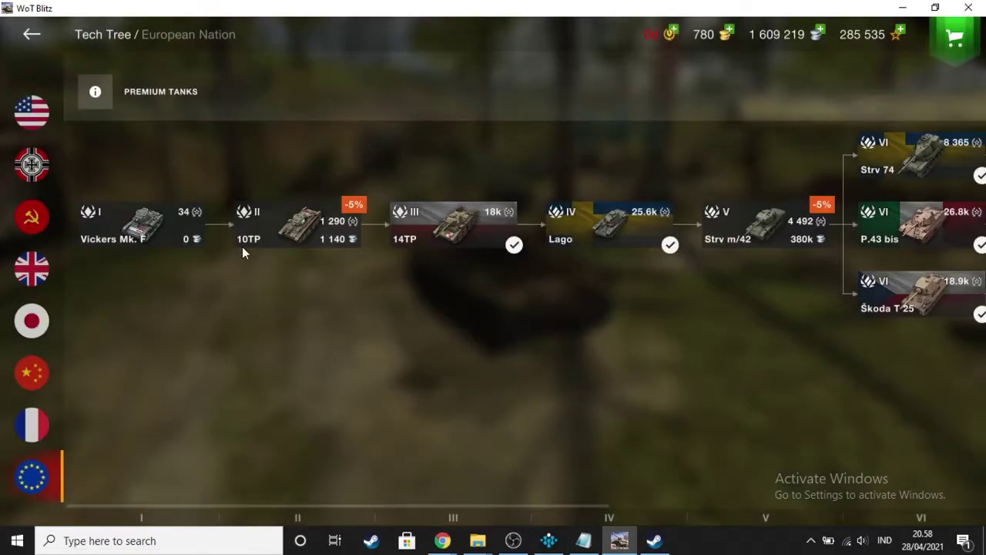
{"action": "left_click", "coordinate": [31, 34]}
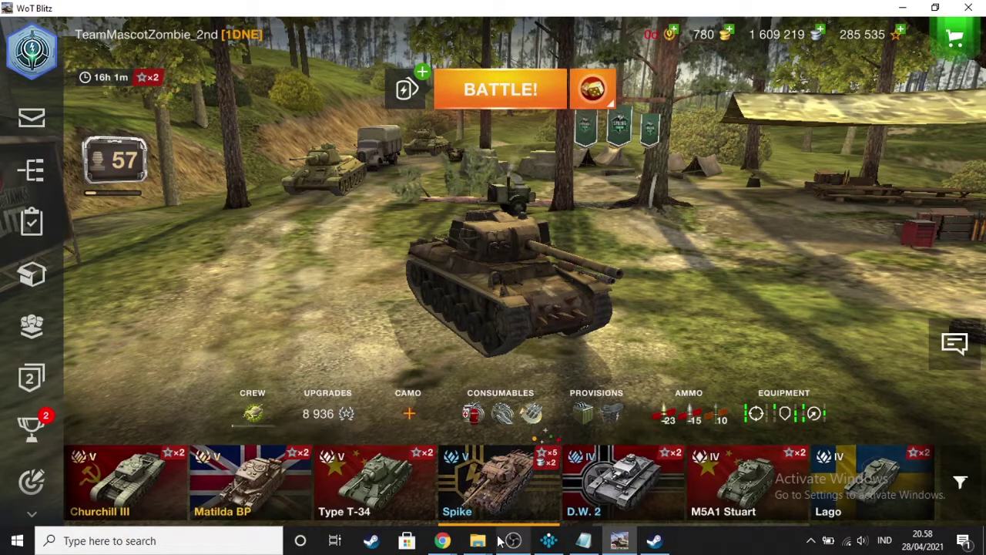
Switch back to the file windows, copy the mod's voiceover_crew.bnk.dvpl, and minimize the mod folder window
{"action": "mouse_move", "coordinate": [486, 530]}
{"action": "left_click", "coordinate": [341, 469]}
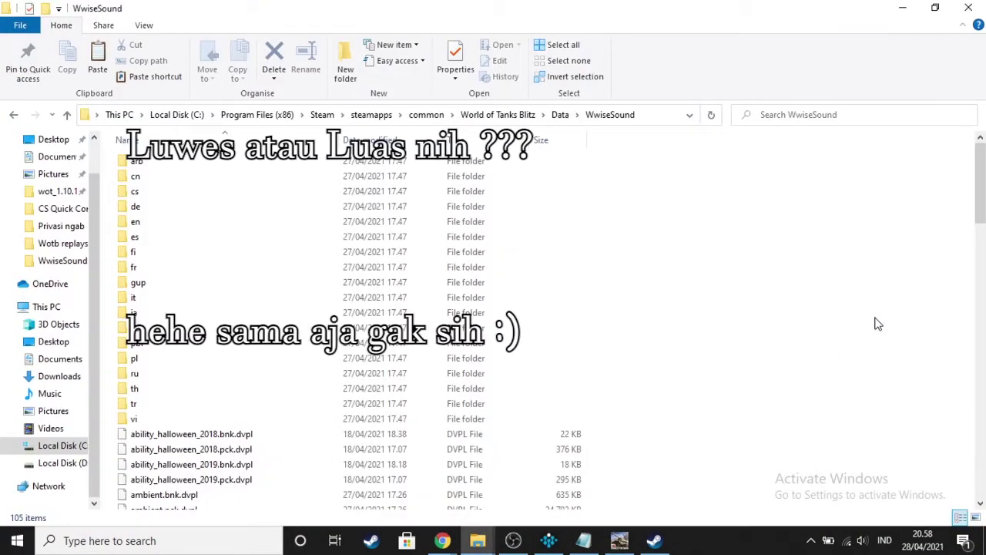
{"action": "scroll", "coordinate": [875, 324], "scroll_direction": "down", "scroll_amount": 20}
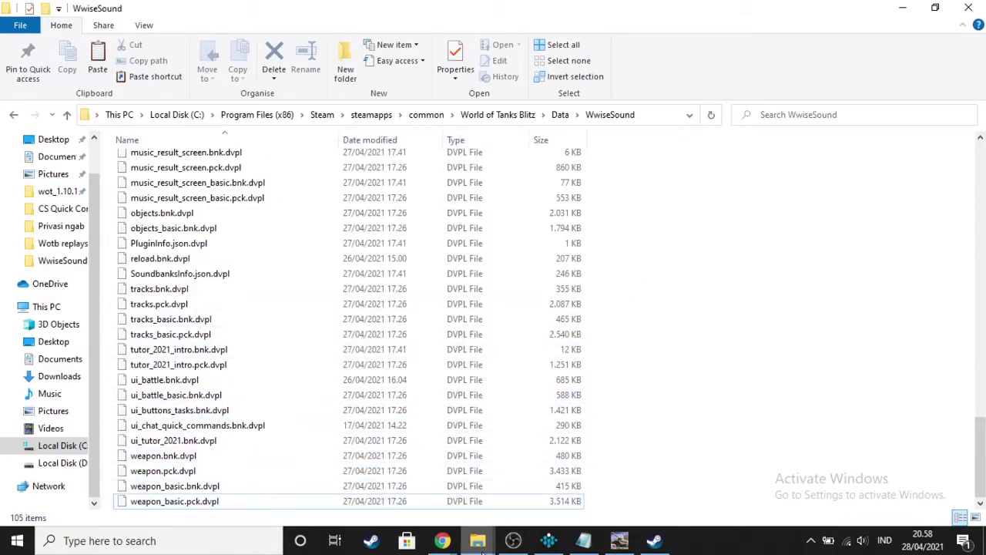
{"action": "mouse_move", "coordinate": [479, 542]}
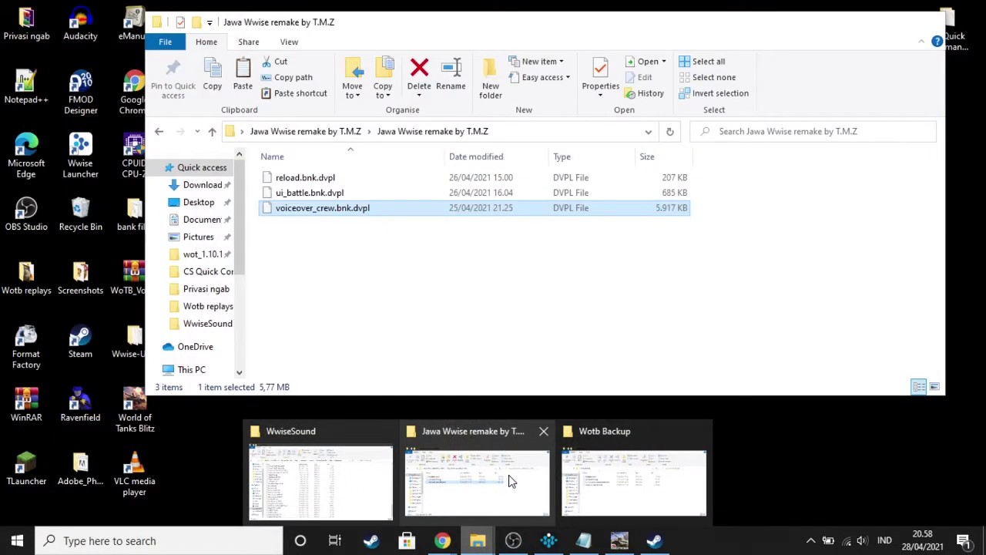
{"action": "left_click", "coordinate": [509, 481]}
{"action": "right_click", "coordinate": [311, 208]}
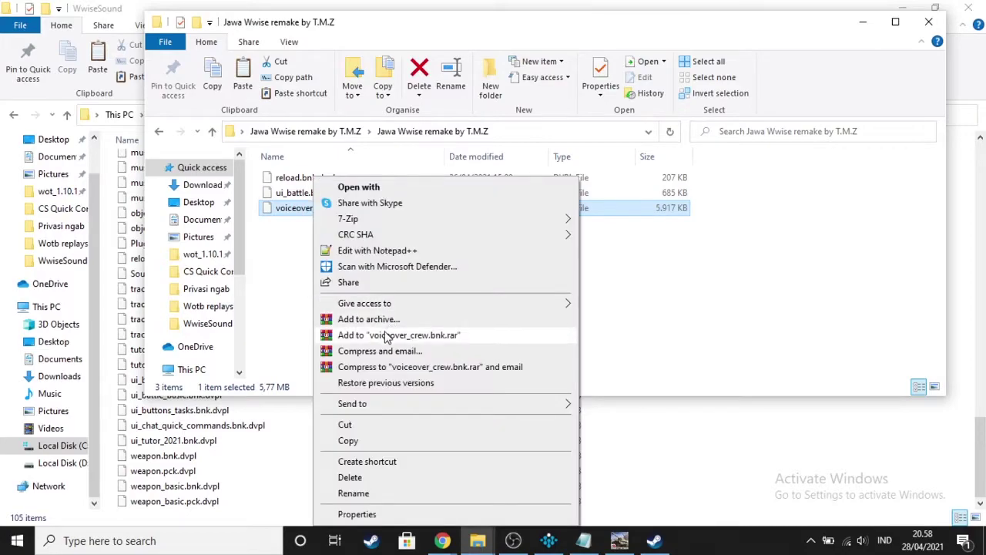
{"action": "left_click", "coordinate": [374, 442]}
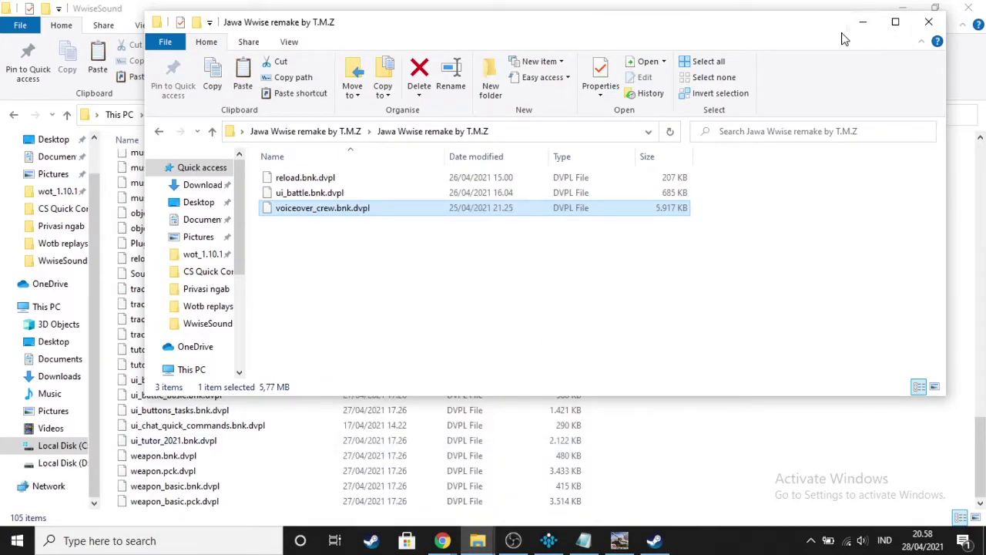
{"action": "left_click", "coordinate": [863, 22]}
Paste the copied voiceover file into the en subfolder of WwiseSound, replacing the existing file
{"action": "left_click", "coordinate": [981, 158]}
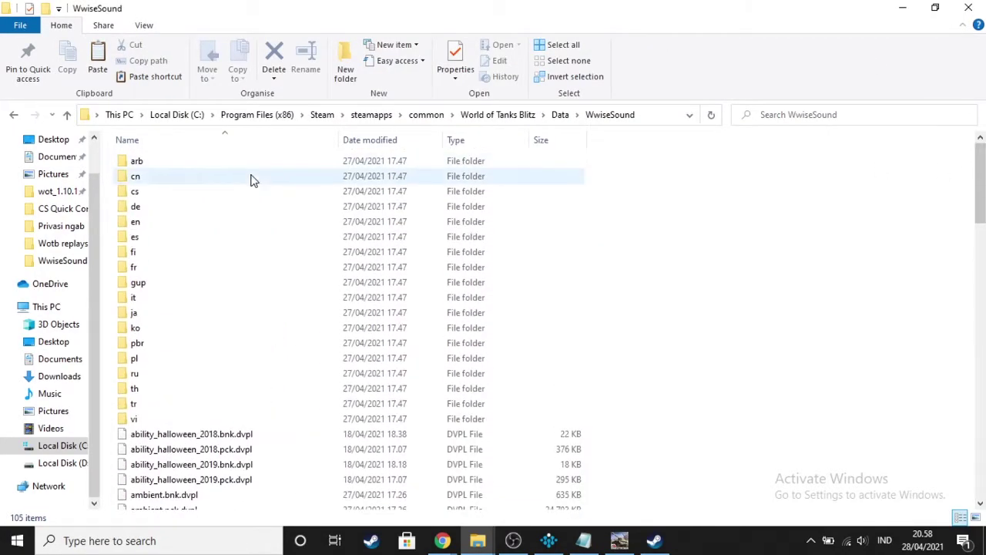
{"action": "double_click", "coordinate": [150, 221]}
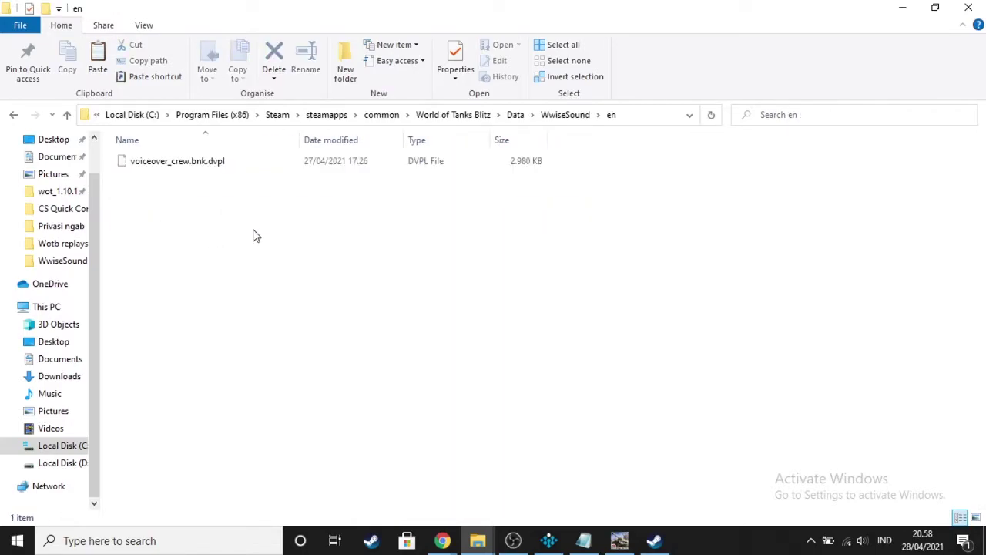
{"action": "left_click", "coordinate": [97, 62]}
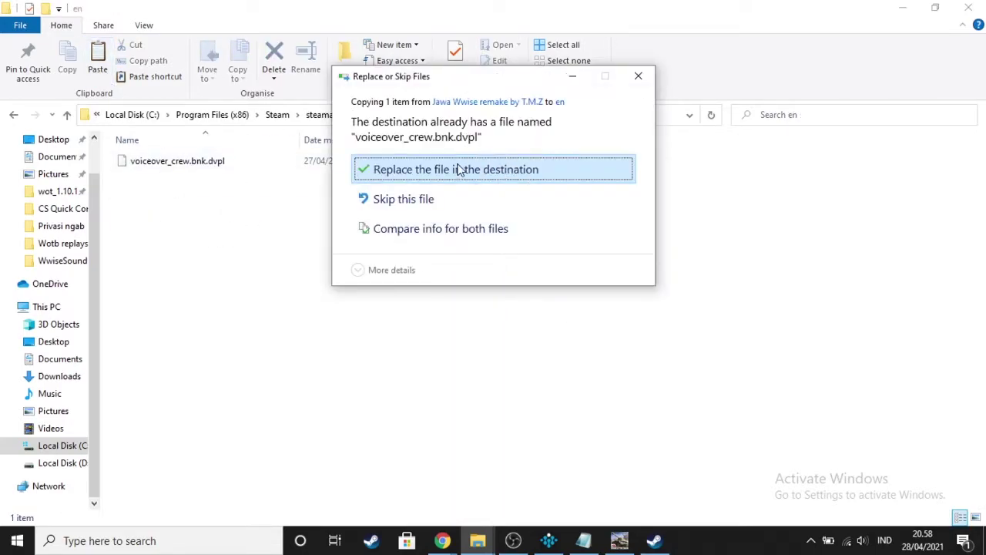
{"action": "left_click", "coordinate": [406, 180]}
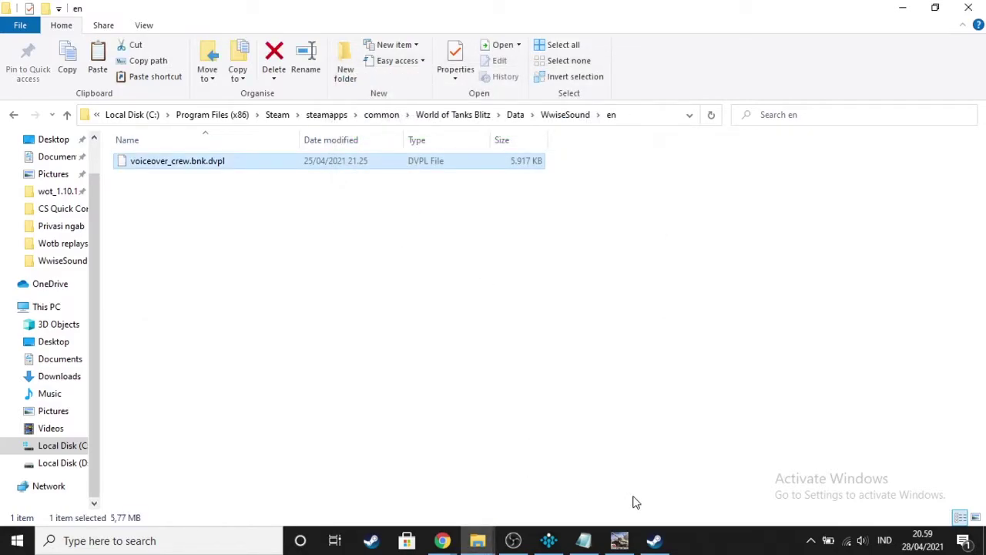
Switch to World of Tanks Blitz, check the National Crew Voice option in the Other settings, and return to the garage
{"action": "left_click", "coordinate": [621, 543]}
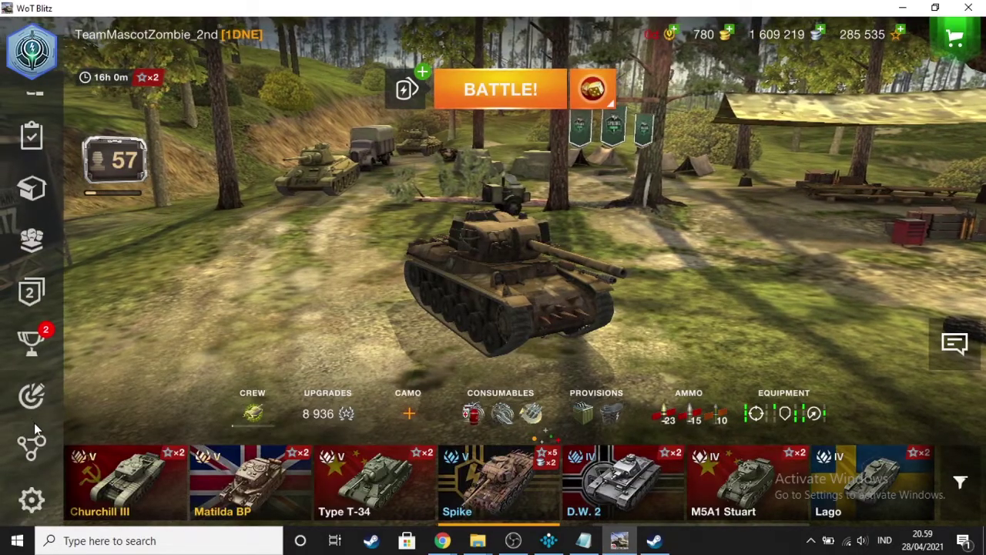
{"action": "scroll", "coordinate": [87, 505], "scroll_direction": "up", "scroll_amount": 1}
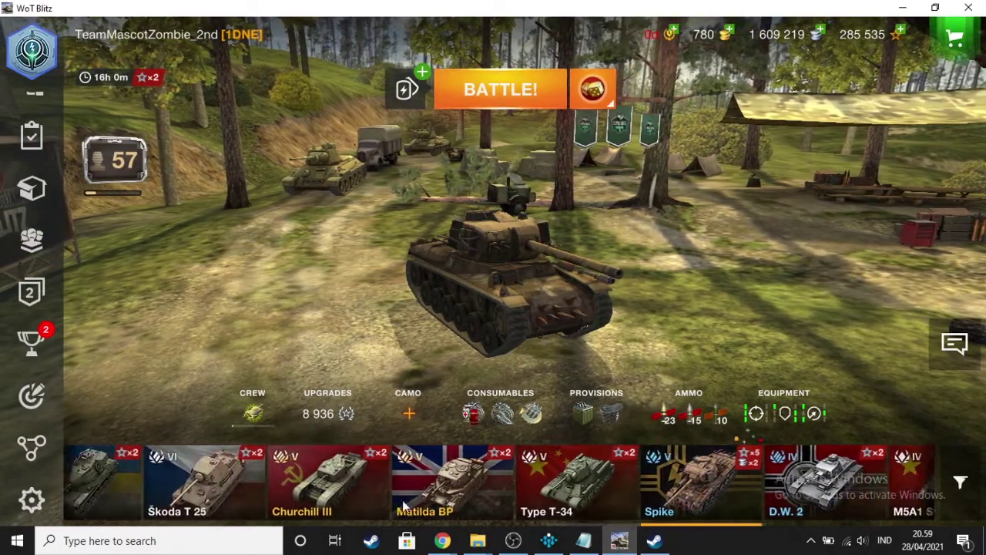
{"action": "scroll", "coordinate": [180, 500], "scroll_direction": "up", "scroll_amount": 3}
{"action": "scroll", "coordinate": [308, 470], "scroll_direction": "down", "scroll_amount": 4}
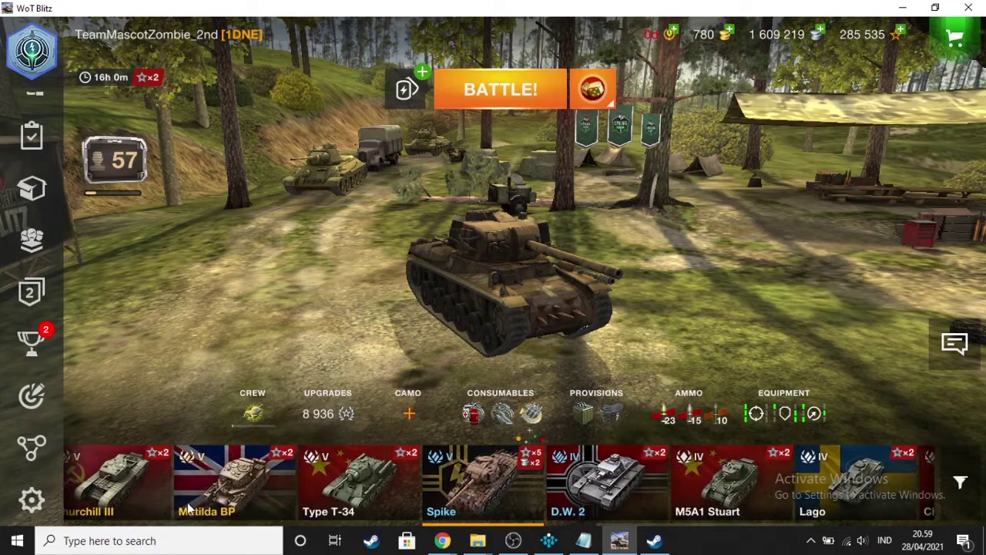
{"action": "left_click", "coordinate": [32, 500]}
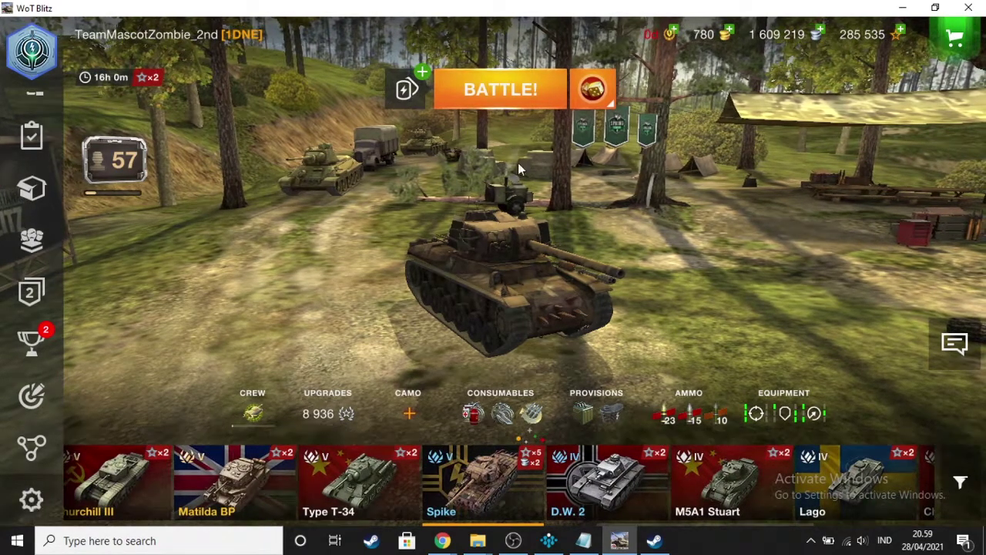
{"action": "left_click", "coordinate": [854, 102]}
{"action": "scroll", "coordinate": [511, 366], "scroll_direction": "down", "scroll_amount": 3}
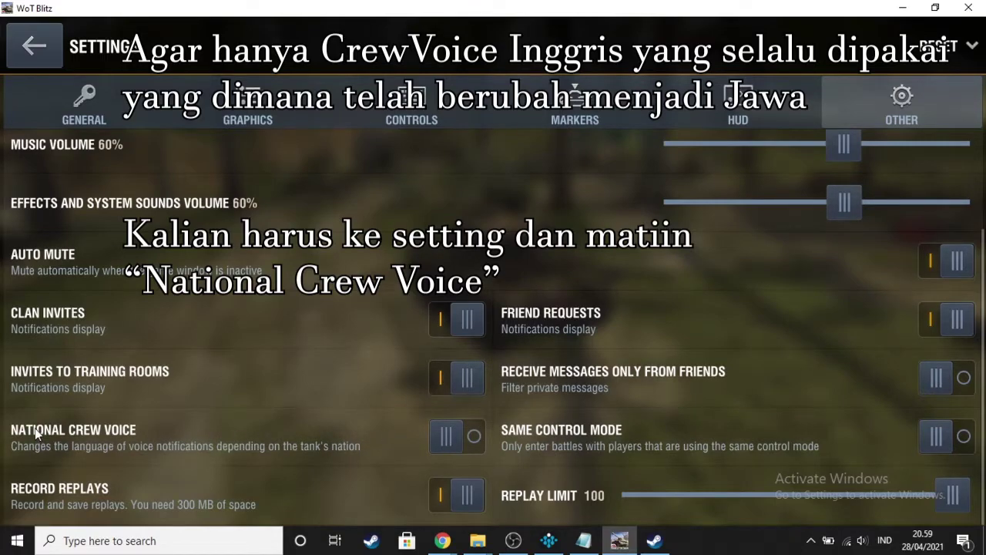
{"action": "left_click", "coordinate": [33, 44]}
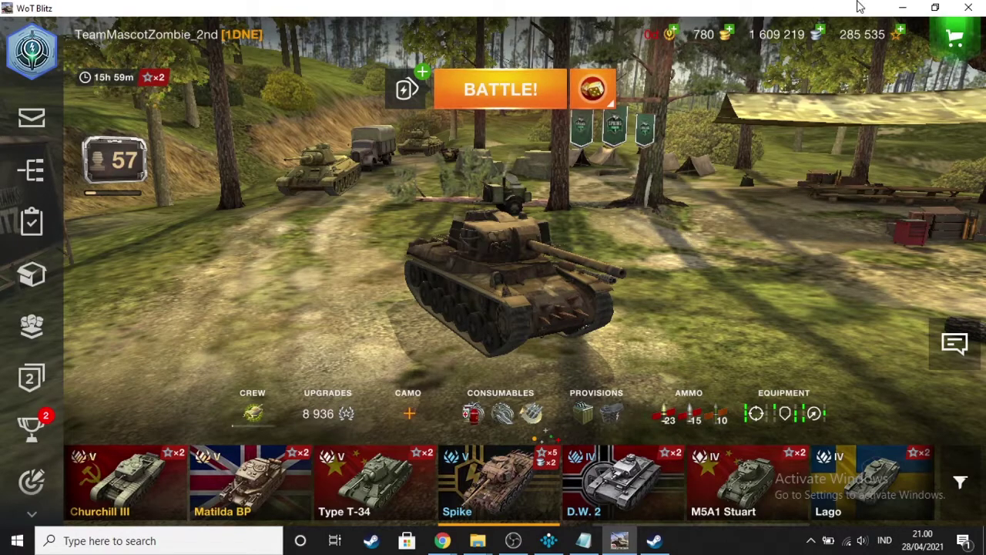
Close World of Tanks Blitz, minimize the en folder window, and relaunch the game from the desktop
{"action": "left_click", "coordinate": [981, 6]}
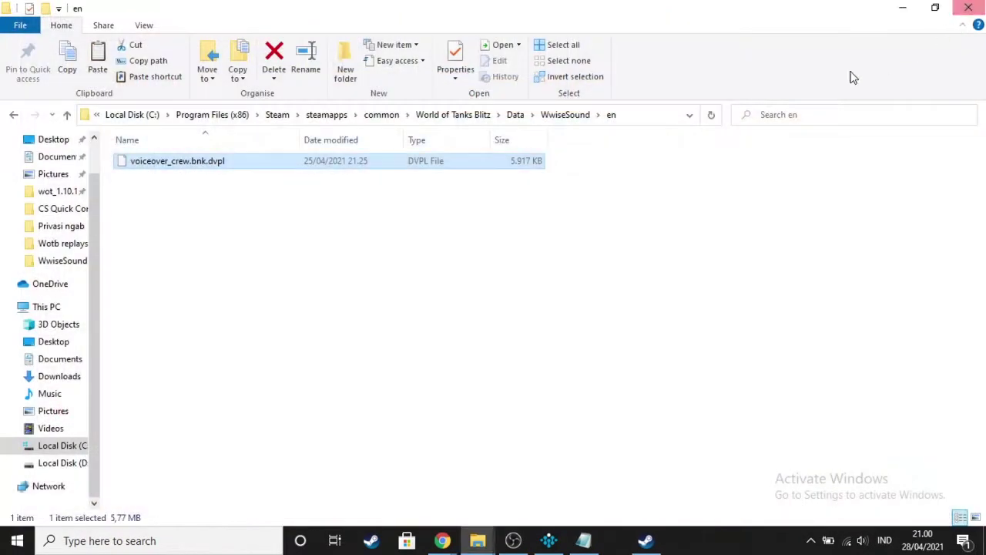
{"action": "left_click", "coordinate": [902, 7]}
{"action": "double_click", "coordinate": [128, 407]}
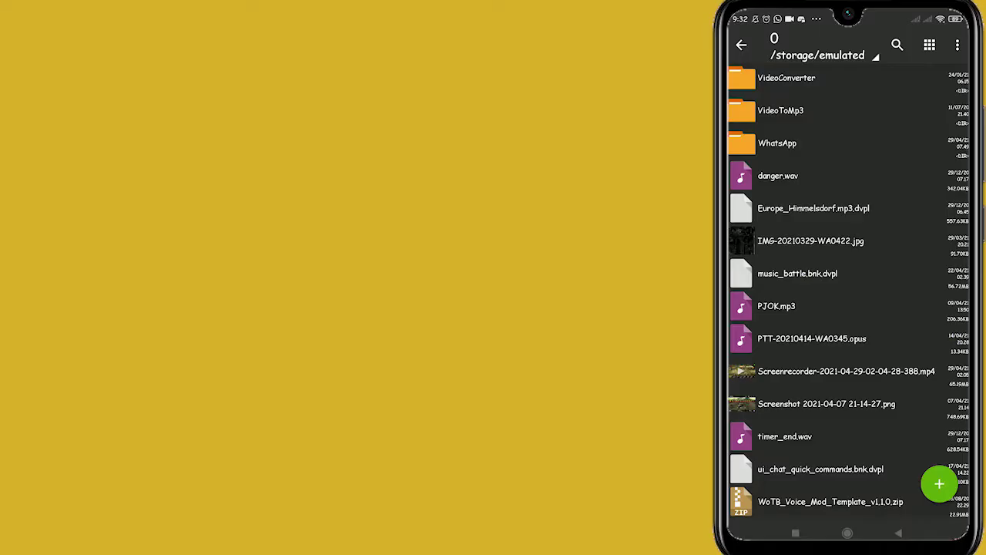
{"action": "left_click", "coordinate": [796, 375]}
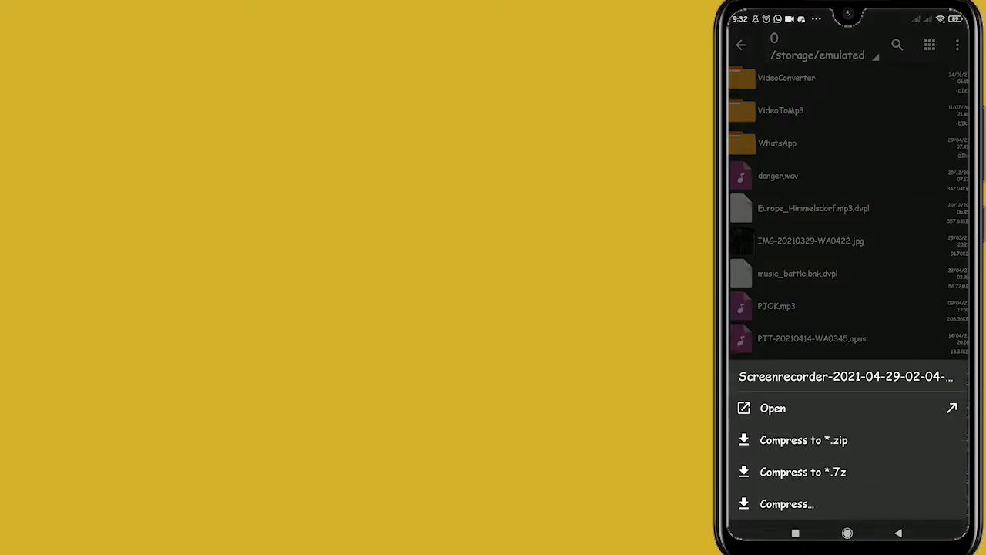
{"action": "left_click", "coordinate": [773, 406]}
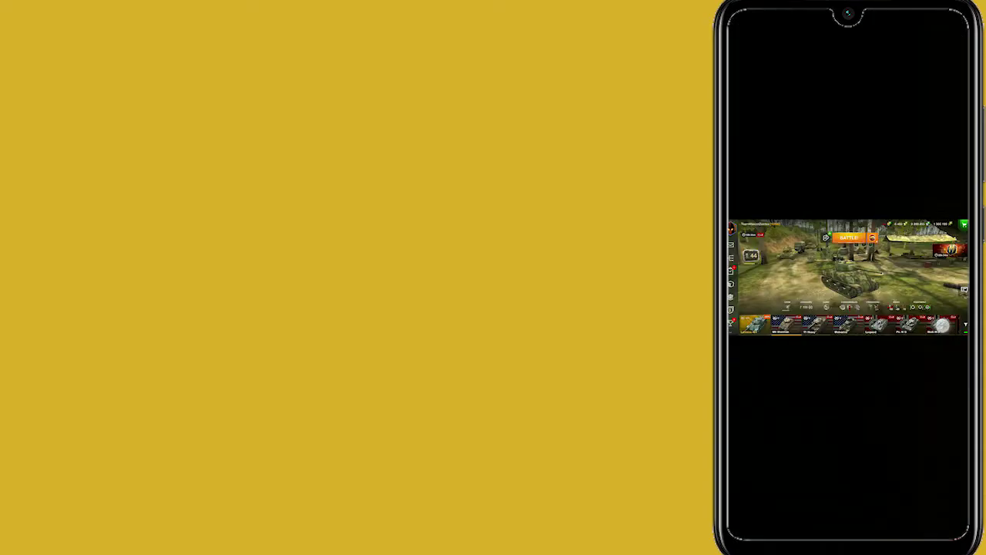